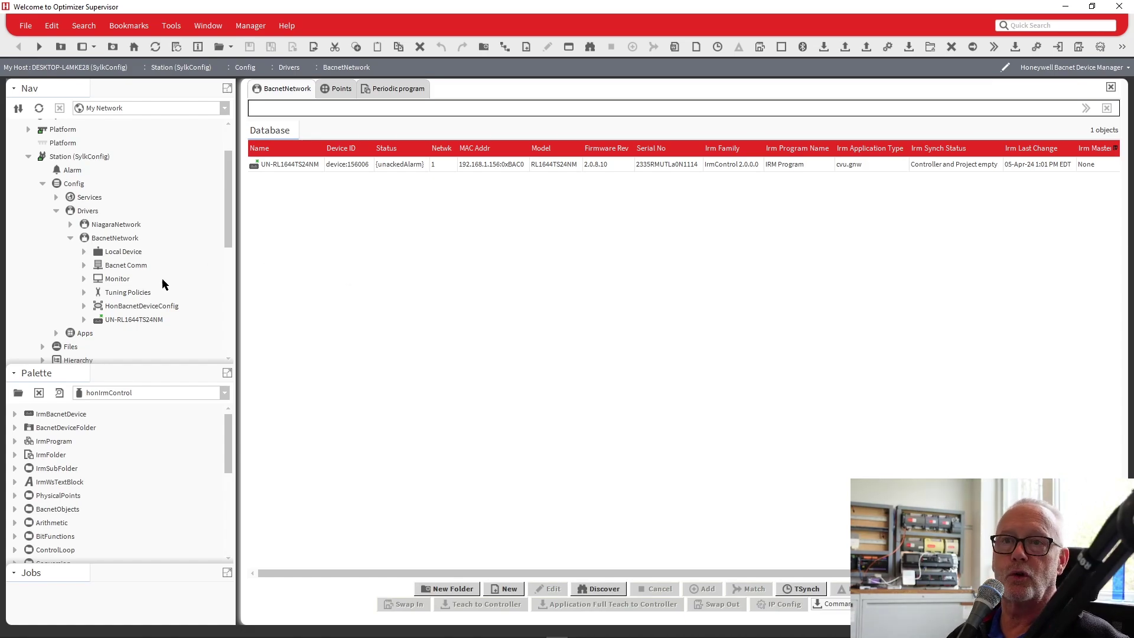
- Expand UN-RL1644TS24NM in the Nav tree and open its IRM Program's Periodic program wire sheet
{"action": "left_click", "coordinate": [83, 319]}
{"action": "scroll", "coordinate": [86, 322], "scroll_direction": "down", "scroll_amount": 2}
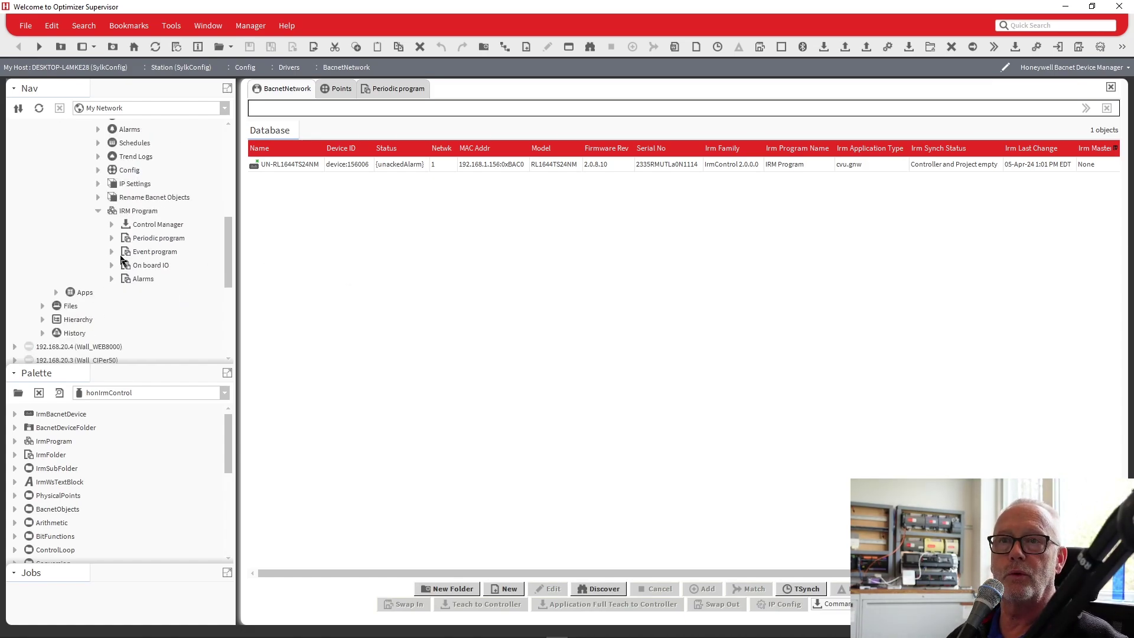
{"action": "double_click", "coordinate": [133, 239]}
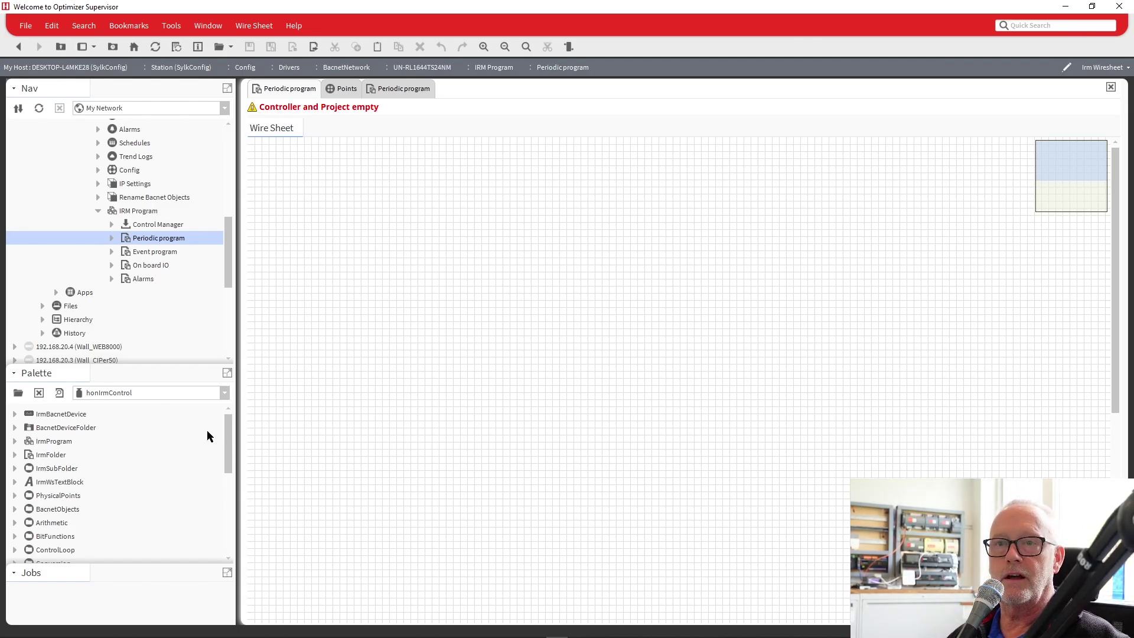
- Place a C7400S from Sylk > SylkDevices on the wire sheet, keeping its default name
{"action": "scroll", "coordinate": [65, 490], "scroll_direction": "down", "scroll_amount": 7}
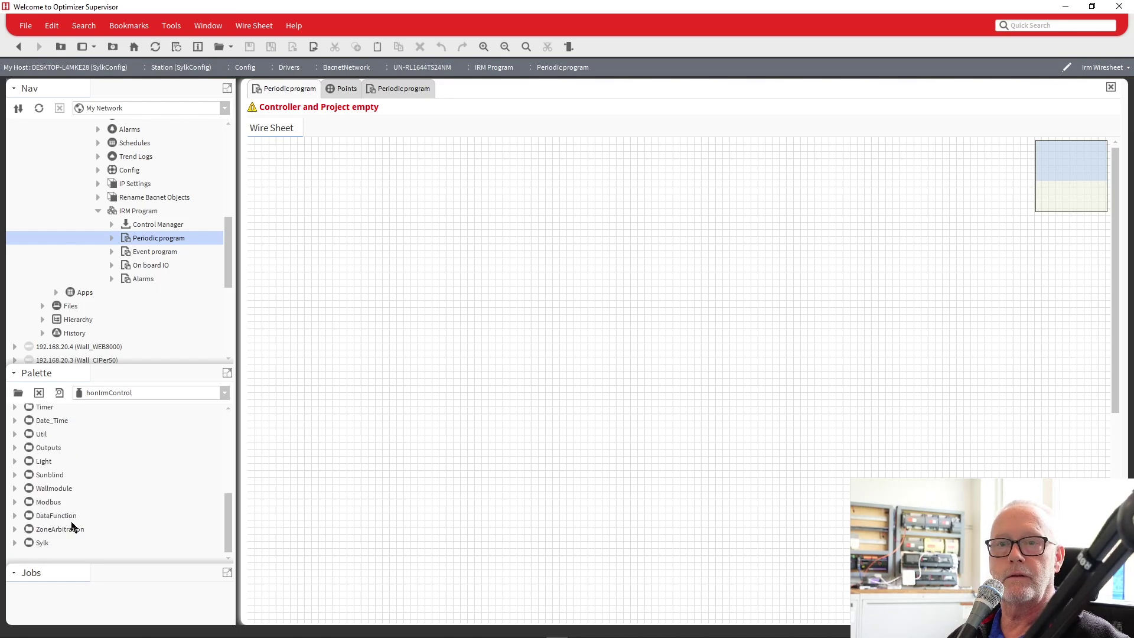
{"action": "left_click", "coordinate": [15, 544]}
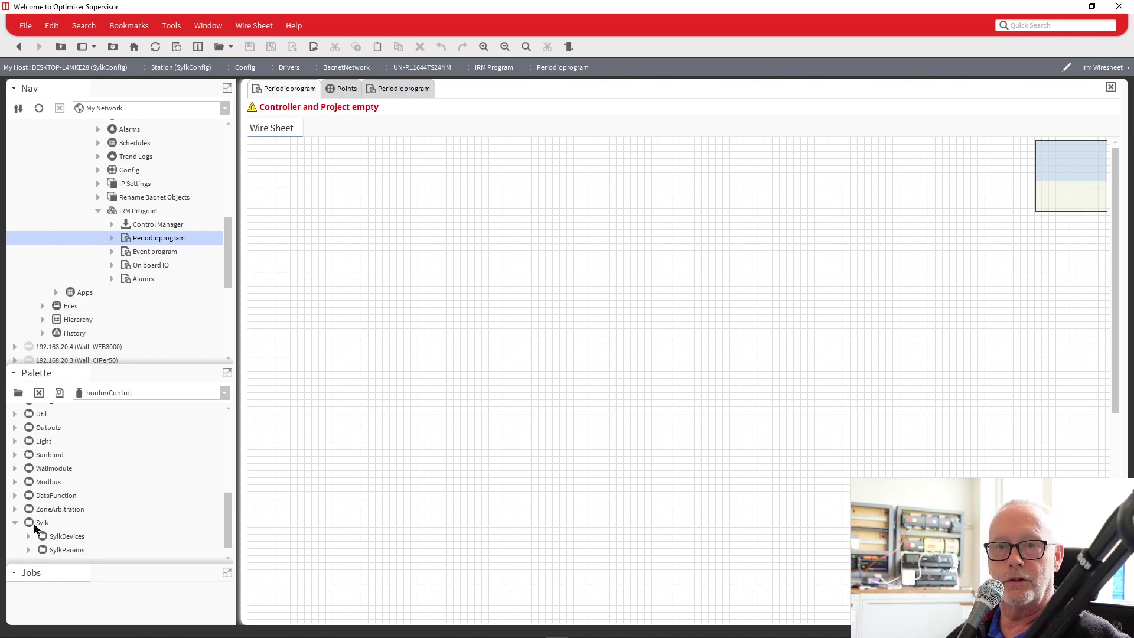
{"action": "left_click", "coordinate": [29, 536]}
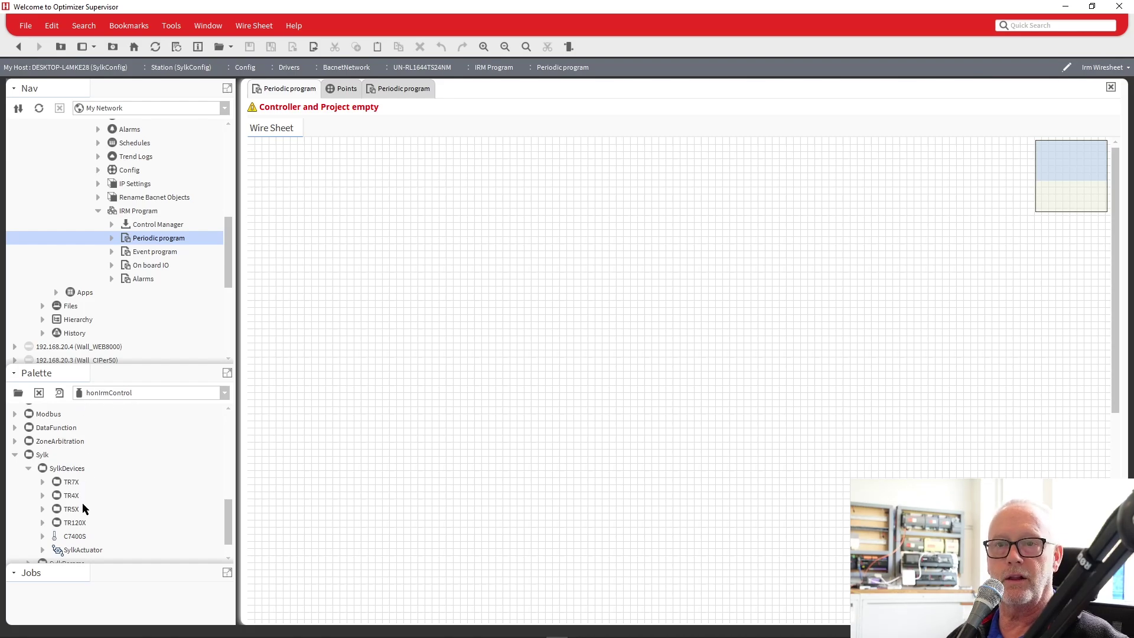
{"action": "left_click_drag", "start_coordinate": [73, 536], "coordinate": [297, 173]}
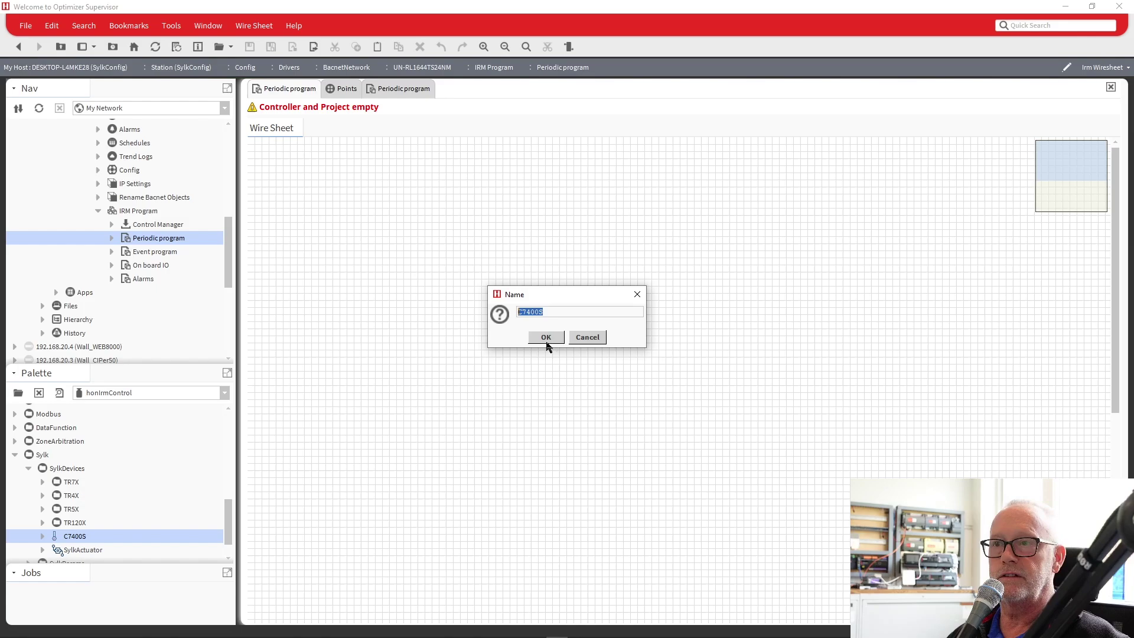
{"action": "left_click", "coordinate": [545, 341]}
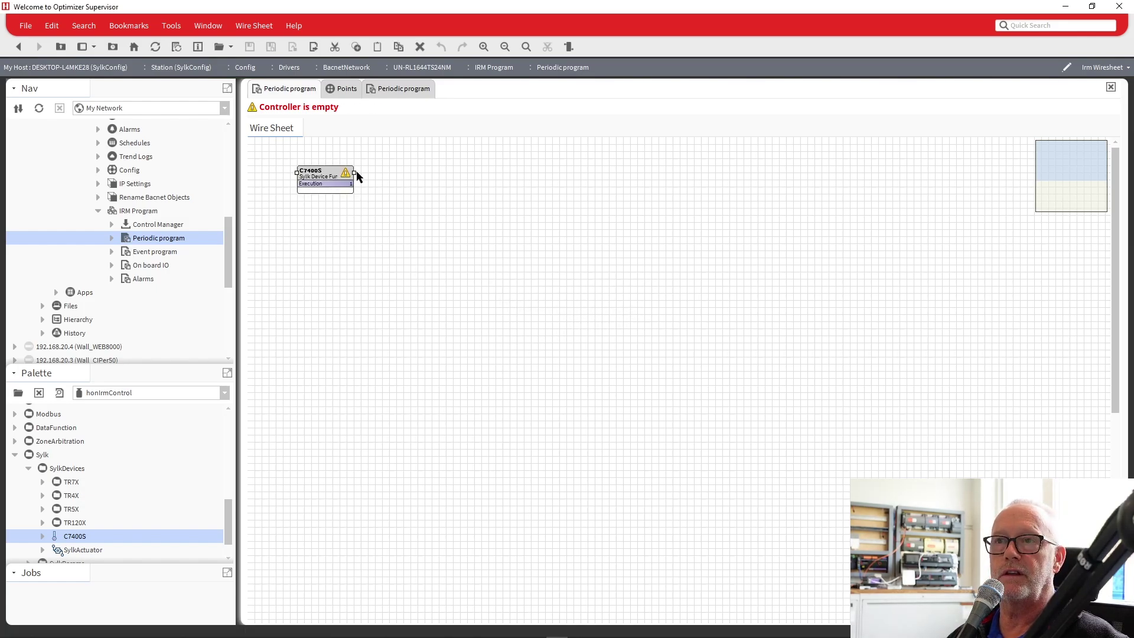
- Open the C7400S block's property sheet and review its device details showing address 8
{"action": "left_click", "coordinate": [356, 177]}
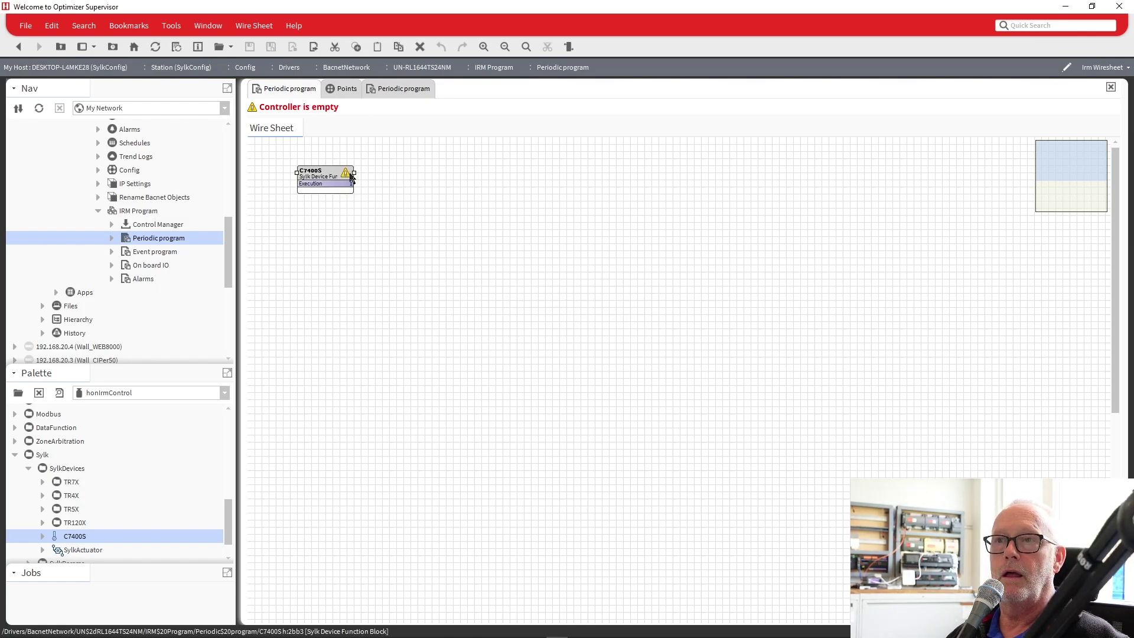
{"action": "left_click", "coordinate": [349, 178]}
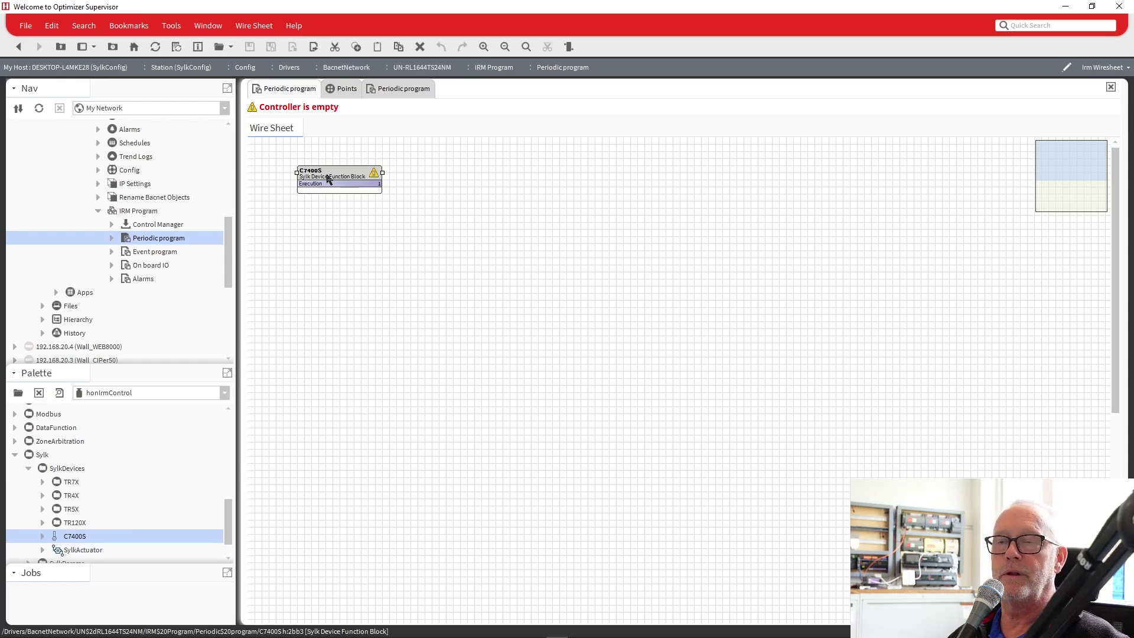
{"action": "double_click", "coordinate": [329, 179]}
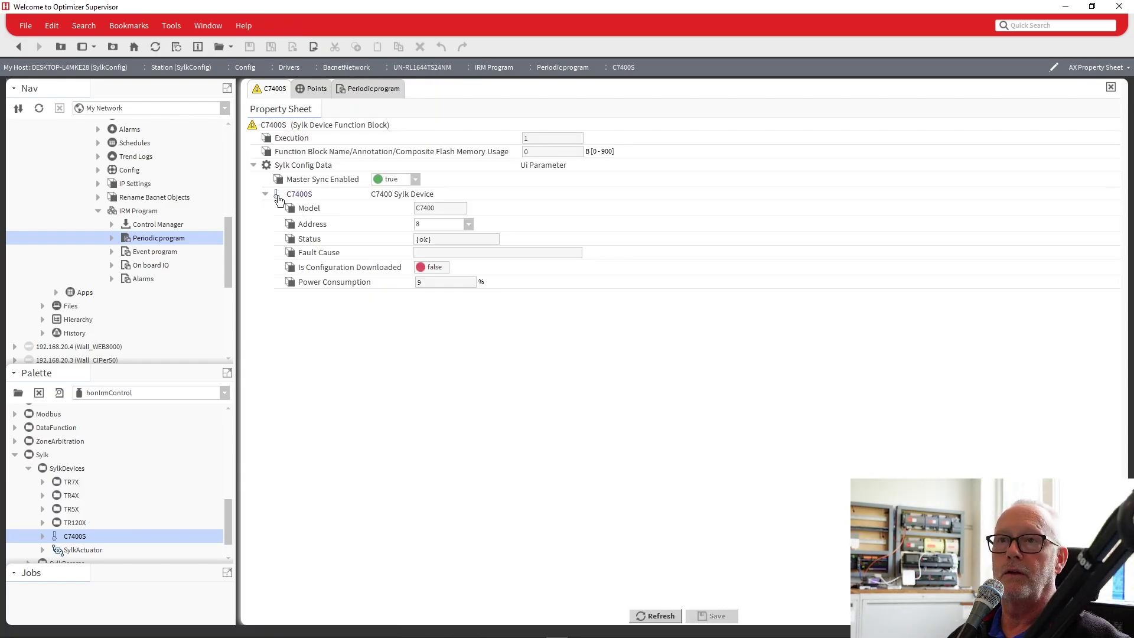
{"action": "left_click", "coordinate": [265, 195]}
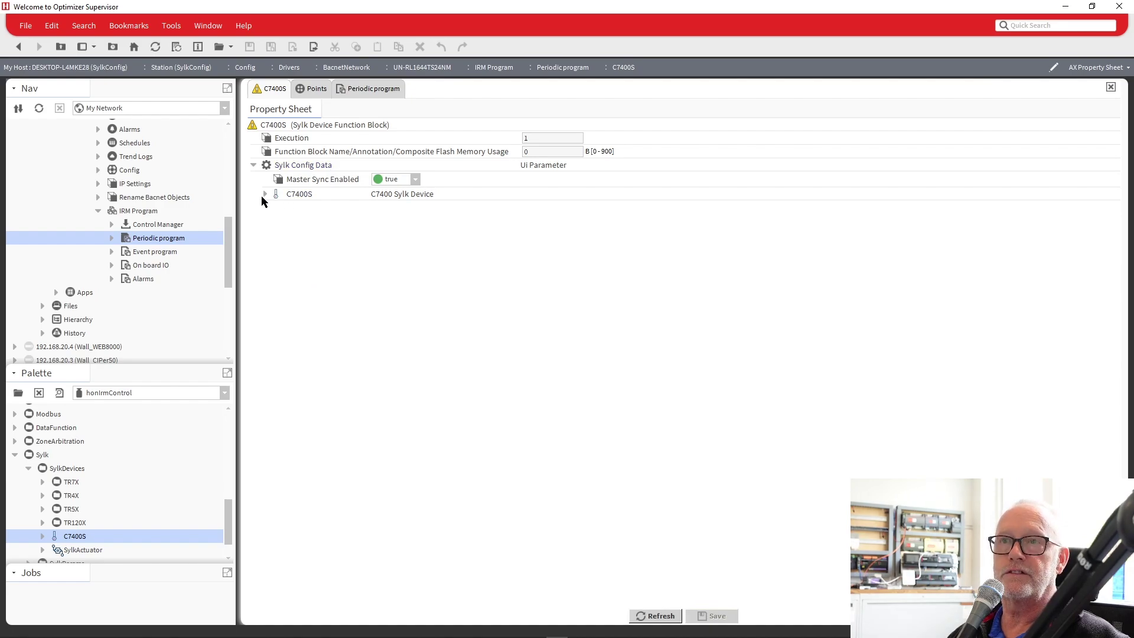
{"action": "left_click", "coordinate": [265, 194]}
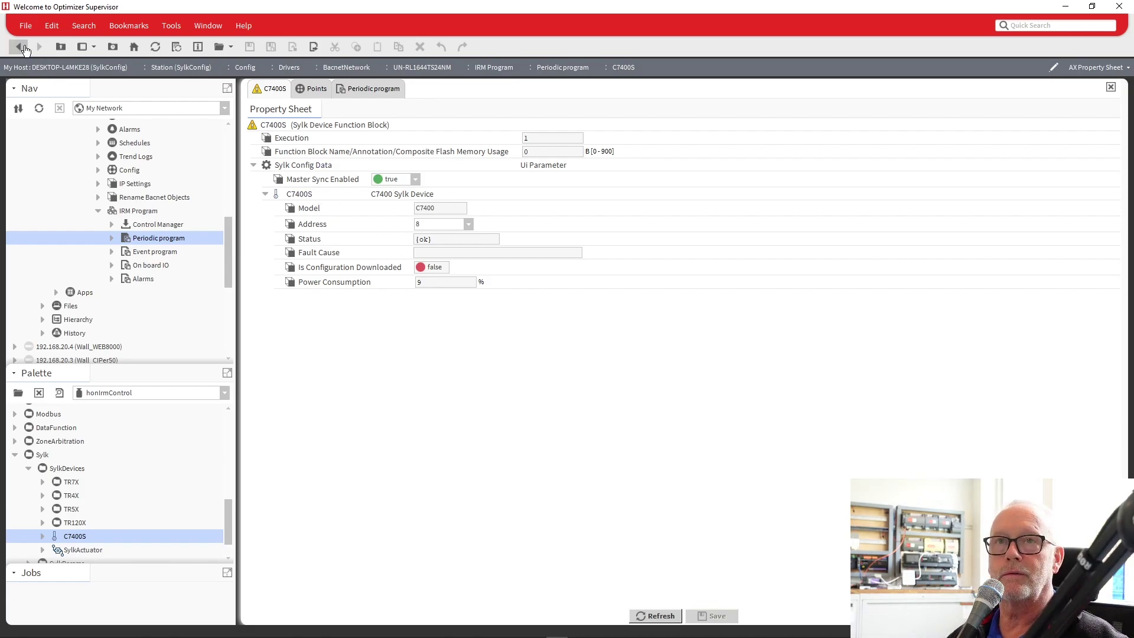
- Drop a ROOMTEMP Sylk parameter onto the wire sheet and name it RaTemp
{"action": "left_click", "coordinate": [23, 48]}
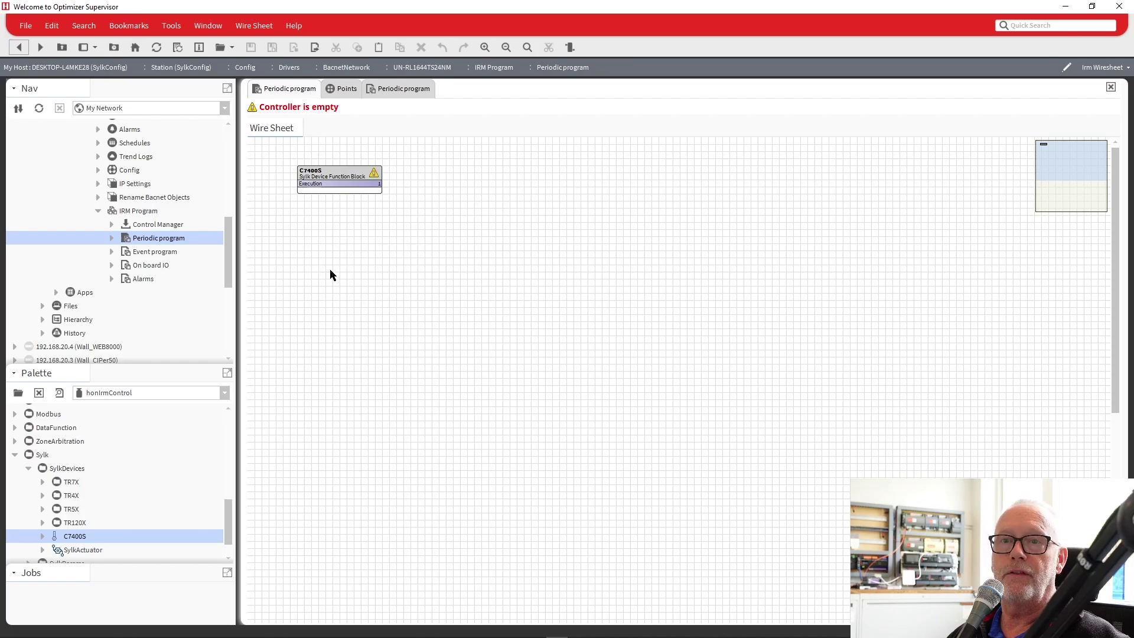
{"action": "scroll", "coordinate": [59, 444], "scroll_direction": "down", "scroll_amount": 1}
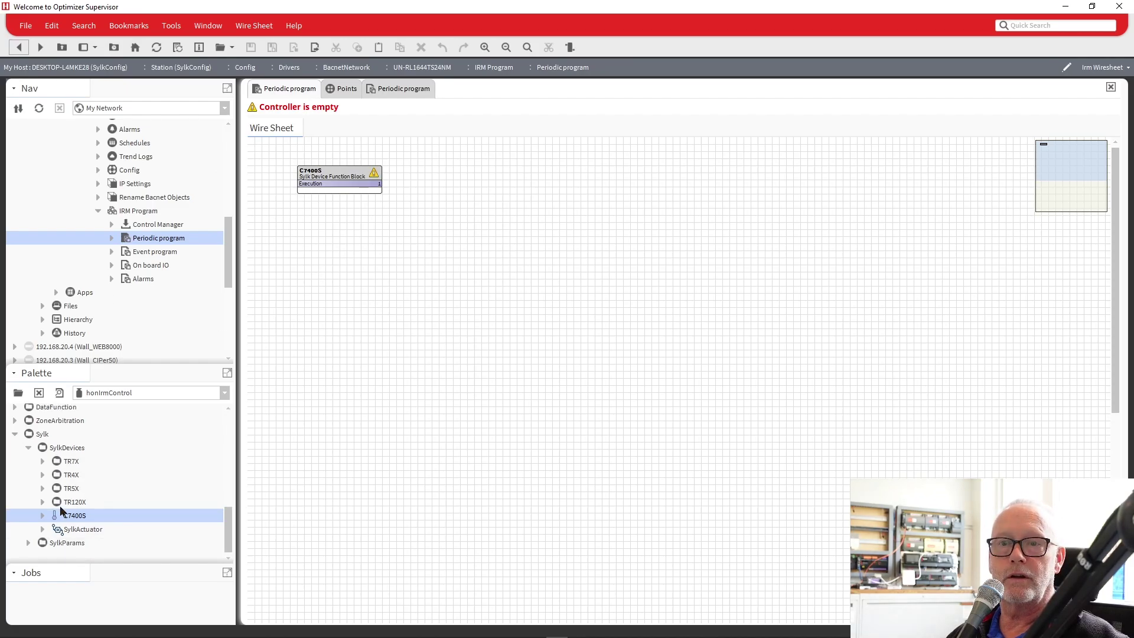
{"action": "left_click", "coordinate": [28, 542]}
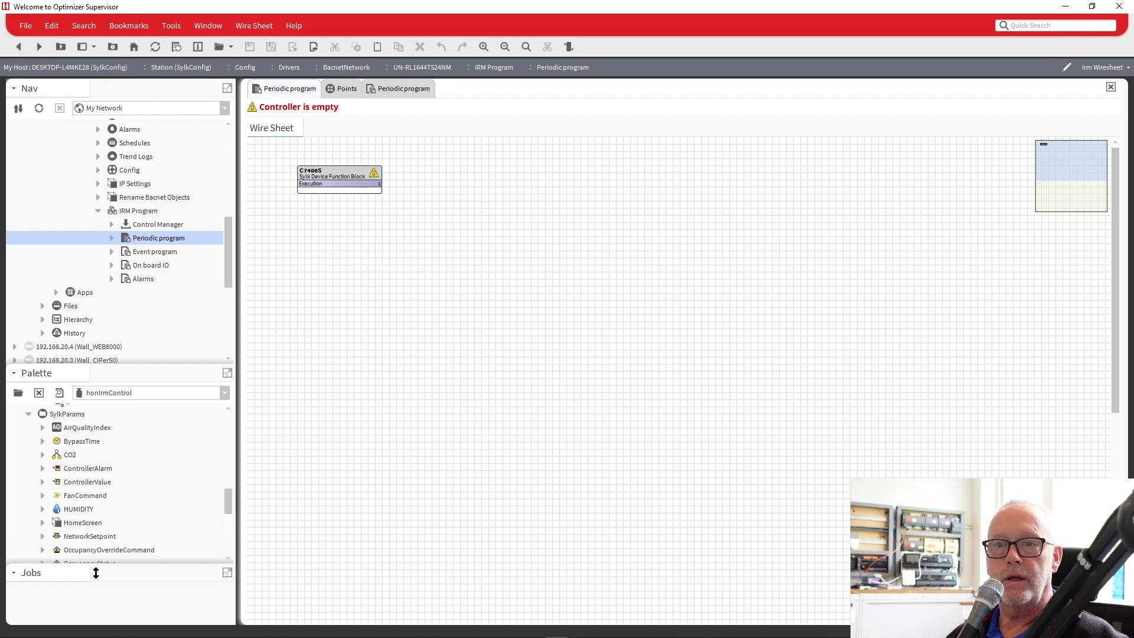
{"action": "left_click_drag", "start_coordinate": [95, 573], "coordinate": [96, 611]}
{"action": "scroll", "coordinate": [101, 444], "scroll_direction": "down", "scroll_amount": 3}
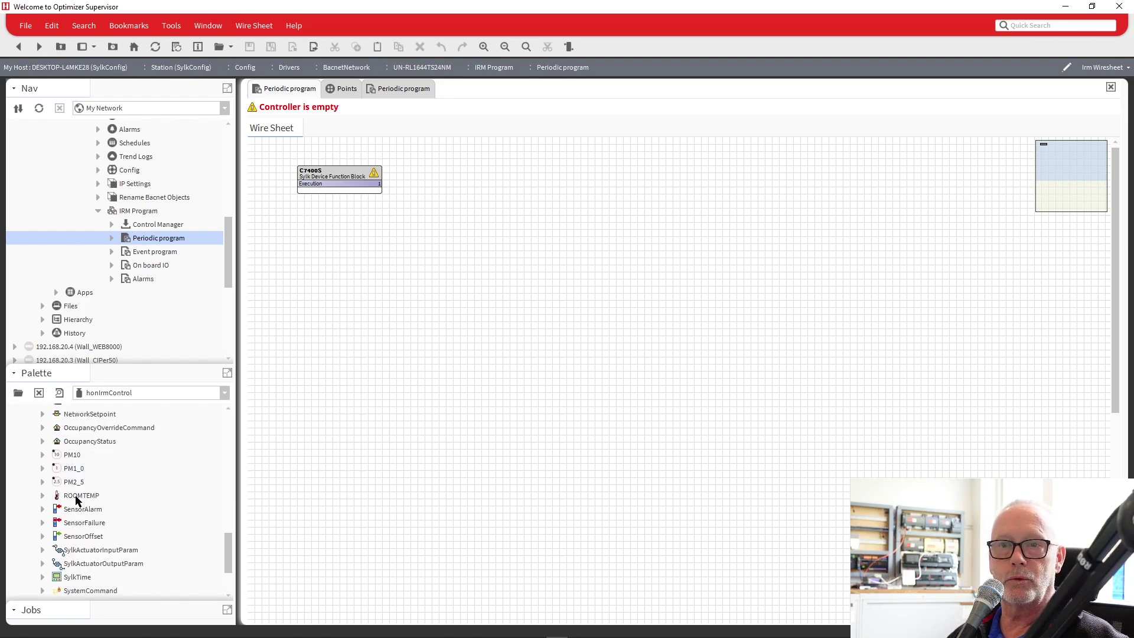
{"action": "left_click_drag", "start_coordinate": [77, 496], "coordinate": [266, 273]}
{"action": "left_click_drag", "start_coordinate": [298, 207], "coordinate": [297, 207]}
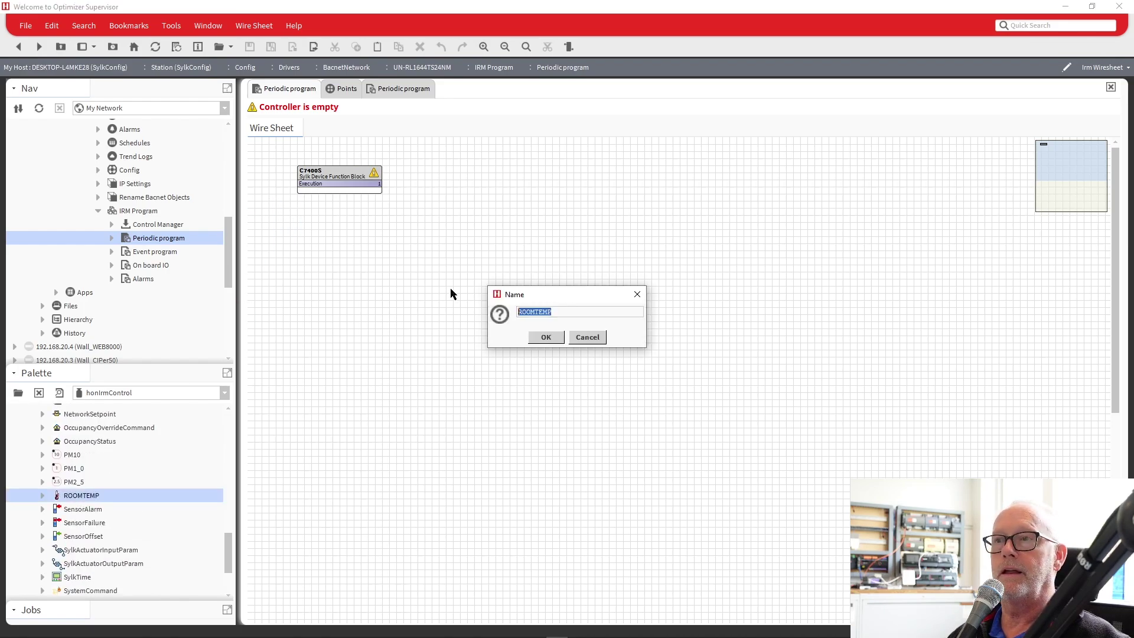
{"action": "key", "text": "BackSpace"}
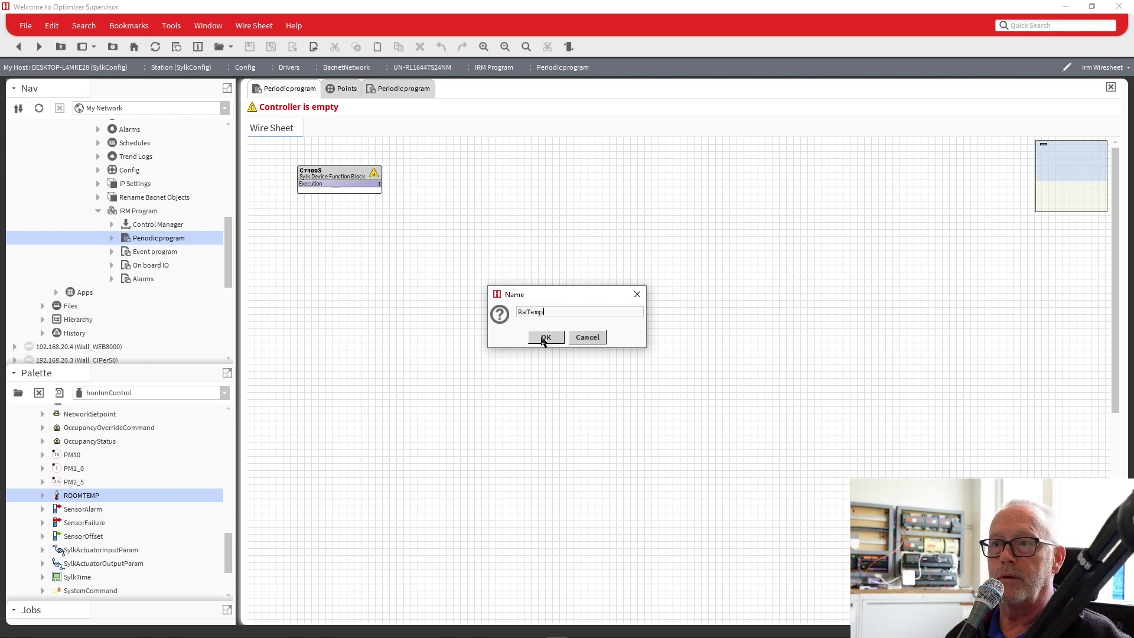
{"action": "left_click", "coordinate": [545, 336]}
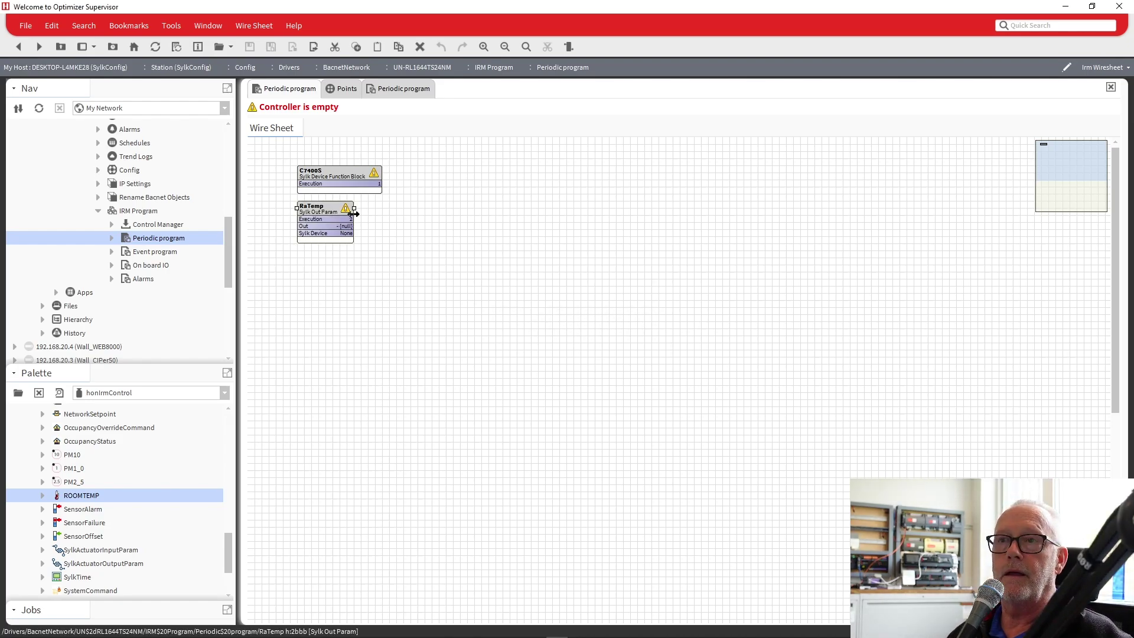
- Set RaTemp's sylkDevice to C7400S, save, and go back to the Periodic program wire sheet
{"action": "double_click", "coordinate": [328, 214]}
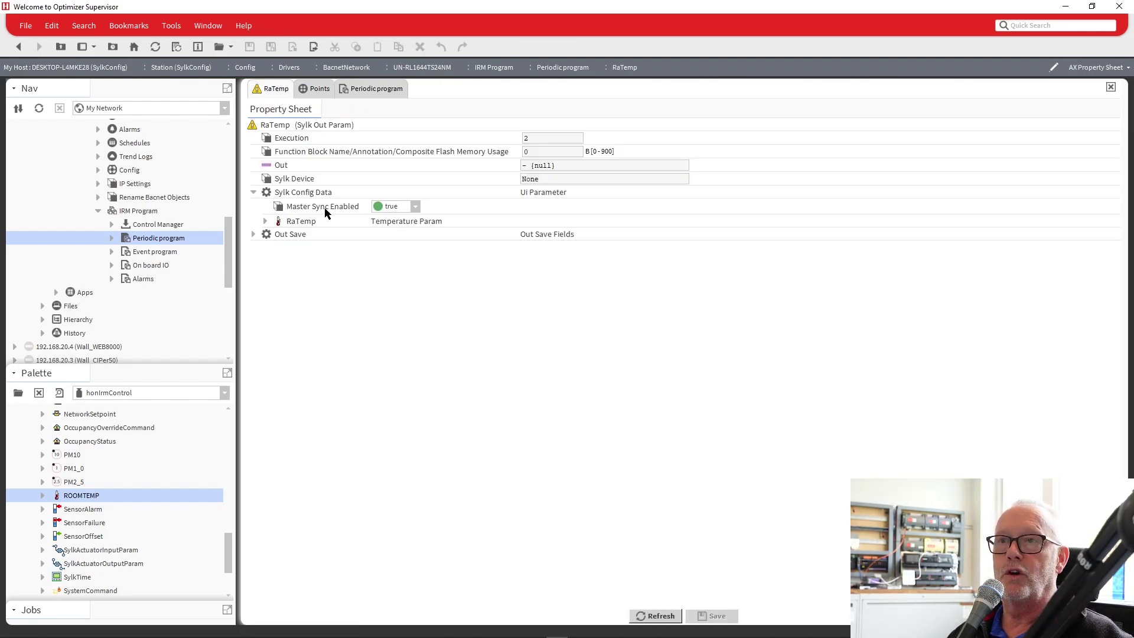
{"action": "left_click", "coordinate": [265, 221]}
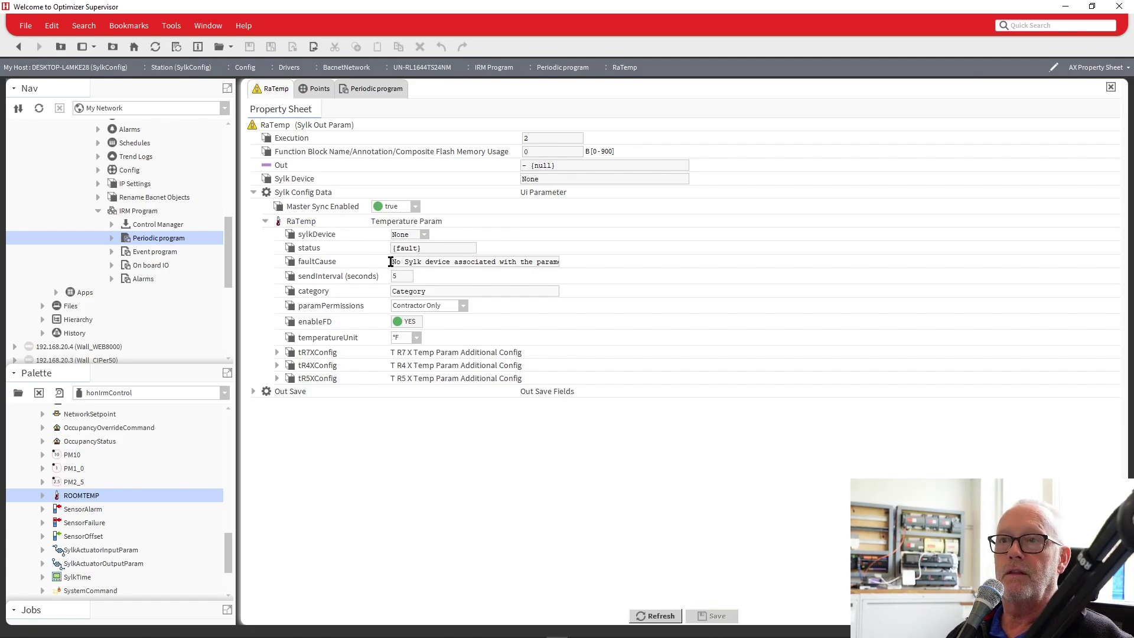
{"action": "left_click_drag", "start_coordinate": [390, 264], "coordinate": [587, 270]}
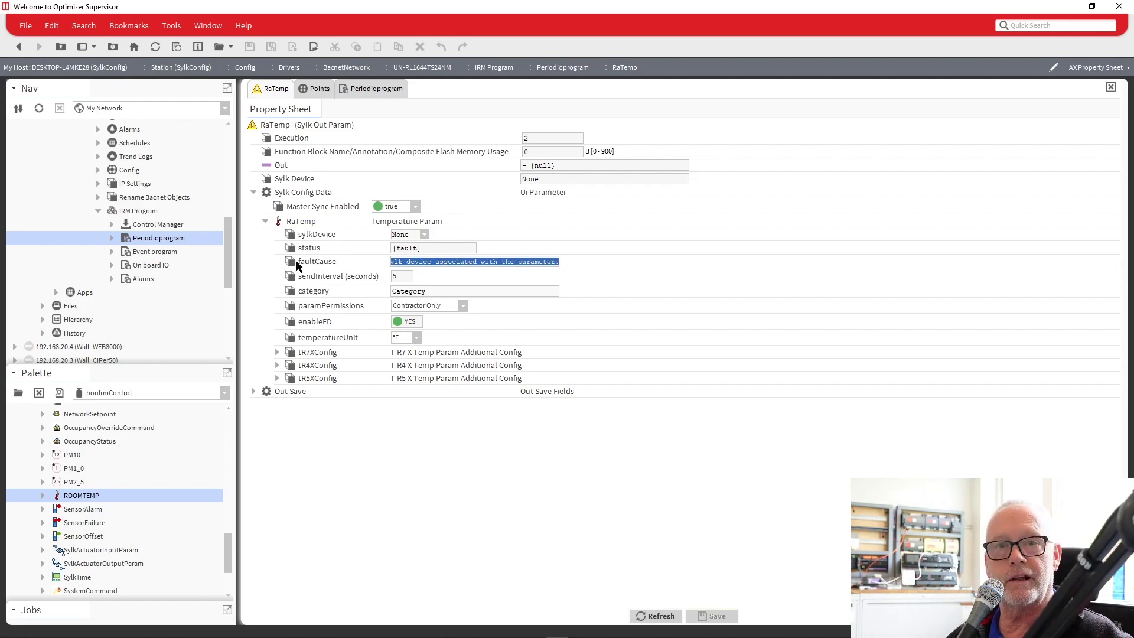
{"action": "left_click", "coordinate": [424, 235]}
{"action": "left_click", "coordinate": [412, 248]}
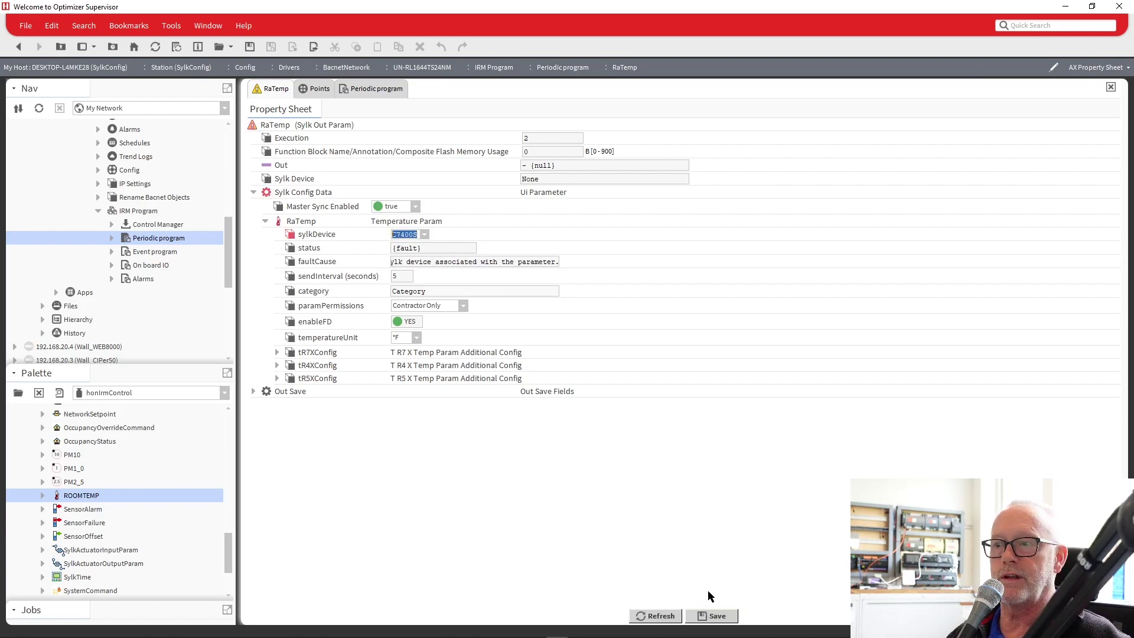
{"action": "left_click", "coordinate": [713, 616]}
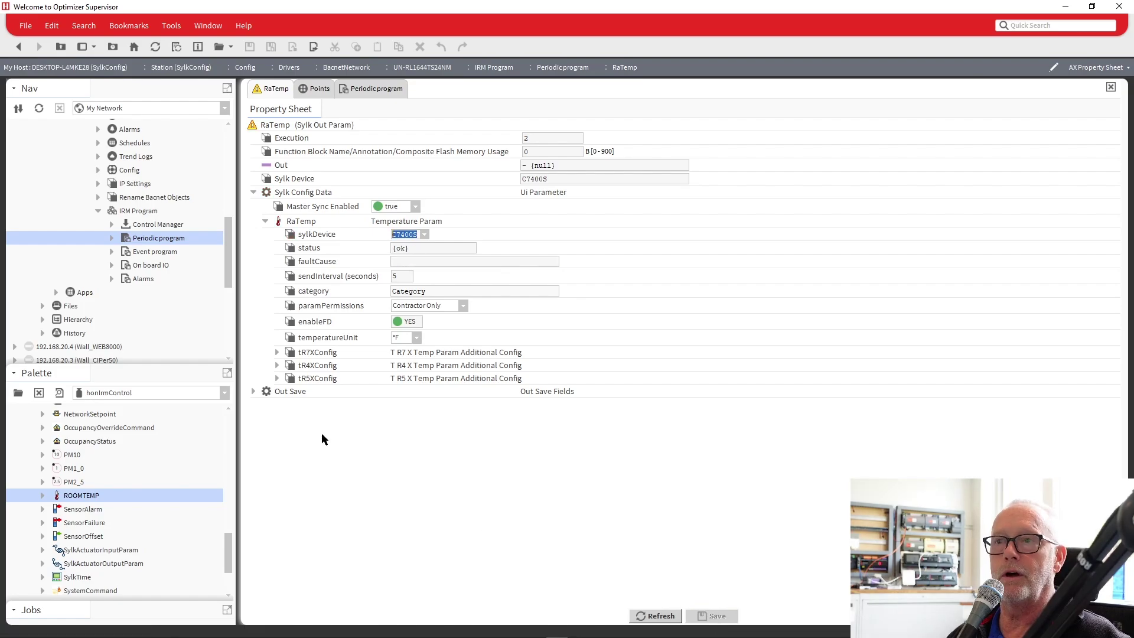
{"action": "double_click", "coordinate": [142, 242]}
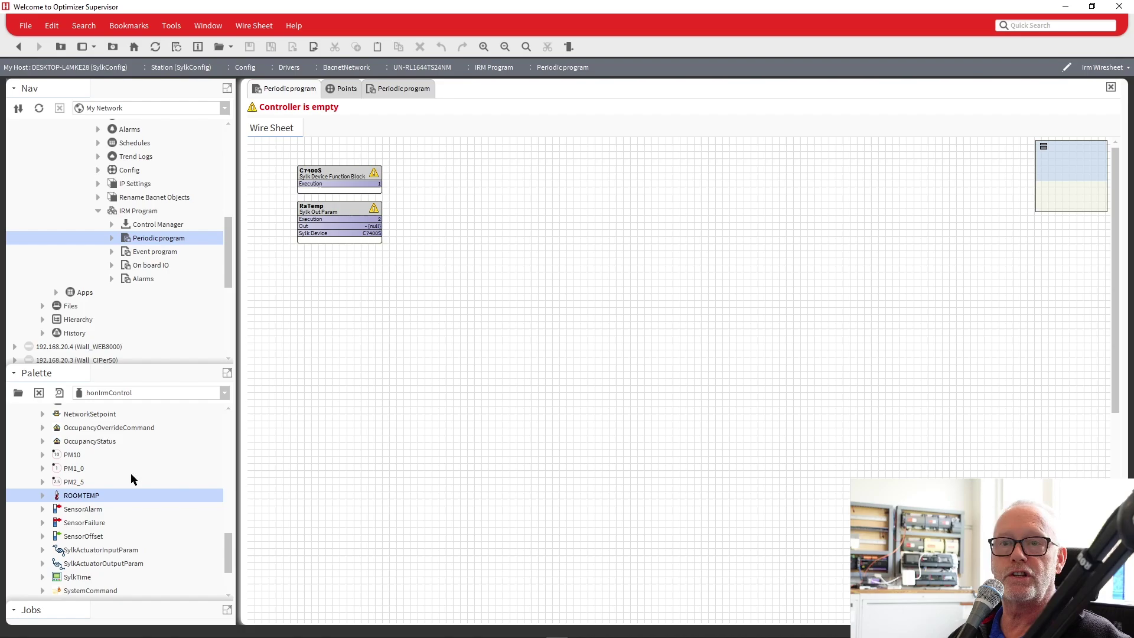
- Drop a humidity Sylk parameter onto the wire sheet and name it DaHumid
{"action": "scroll", "coordinate": [77, 497], "scroll_direction": "up", "scroll_amount": 5}
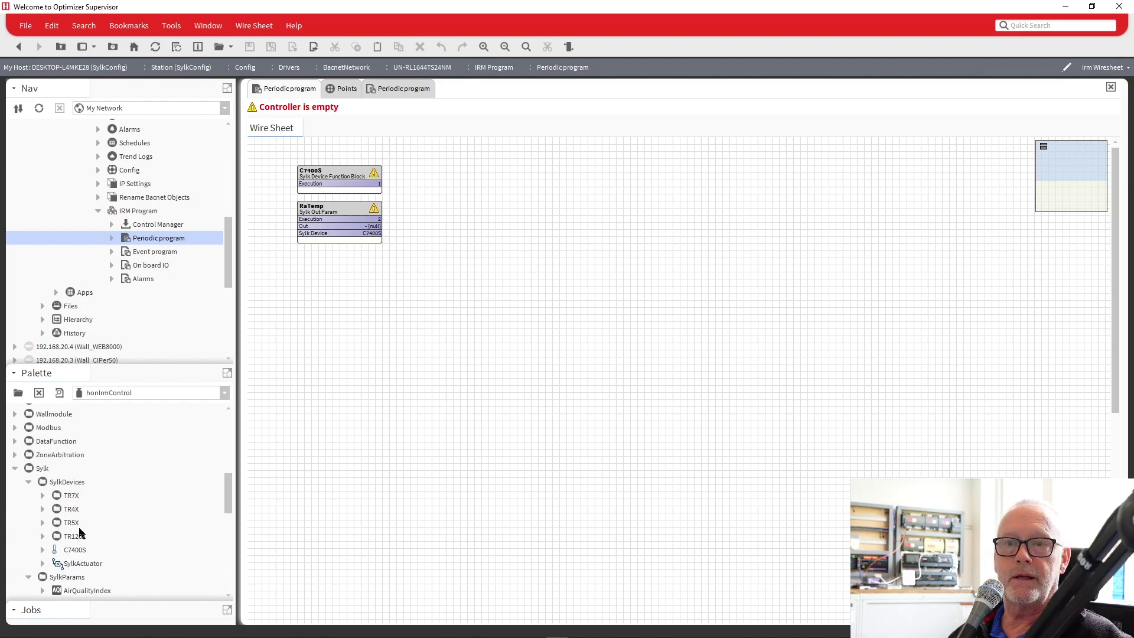
{"action": "scroll", "coordinate": [79, 560], "scroll_direction": "down", "scroll_amount": 1}
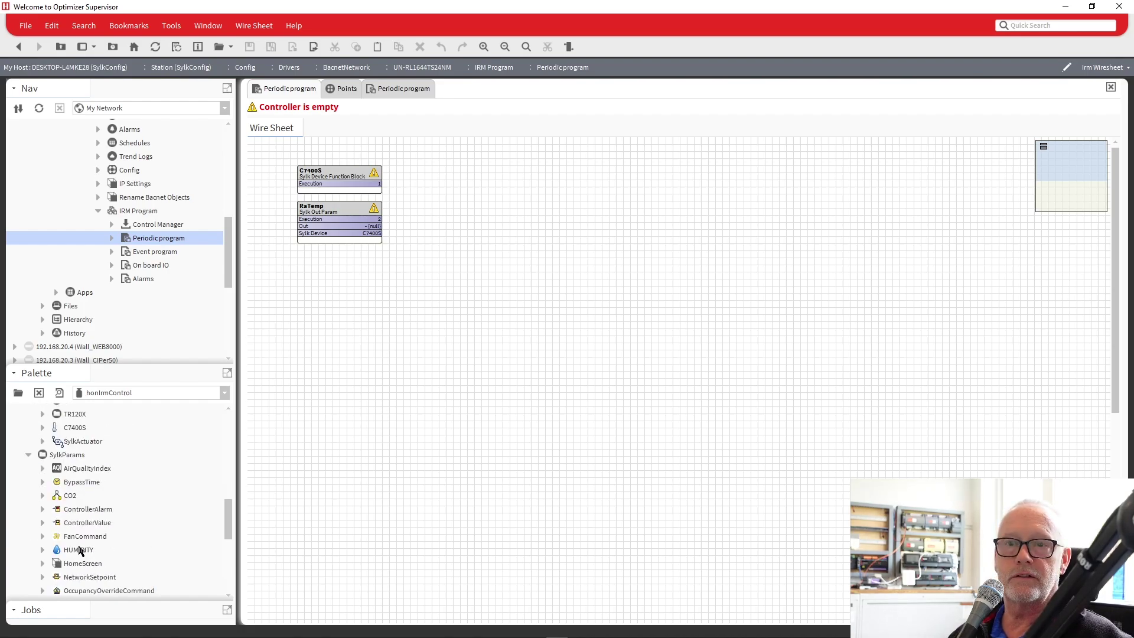
{"action": "left_click_drag", "start_coordinate": [78, 549], "coordinate": [297, 250]}
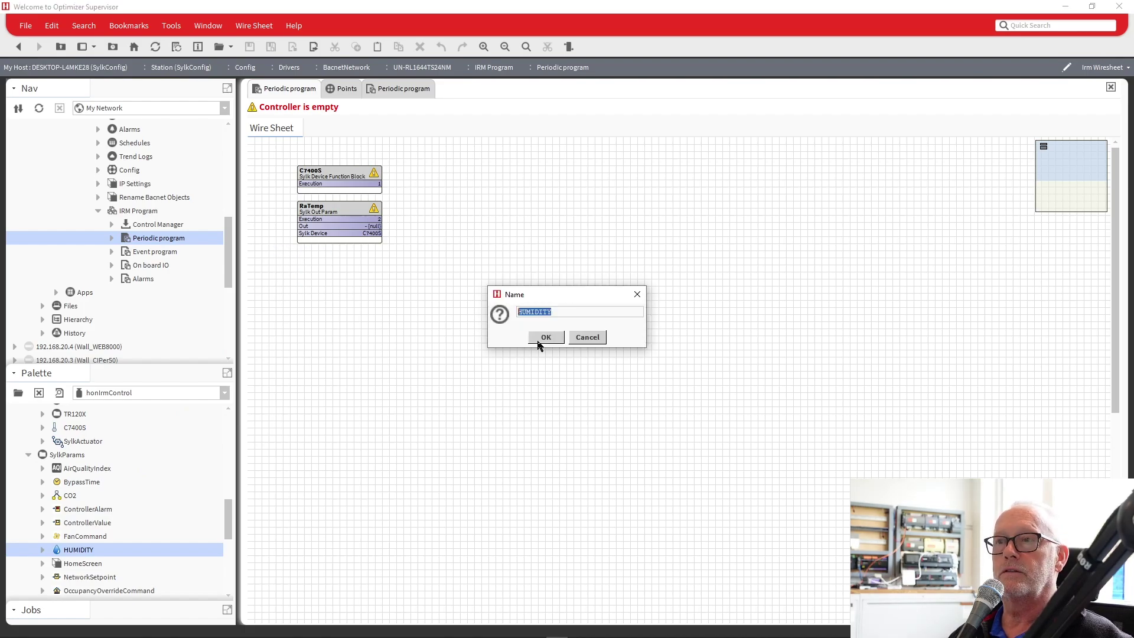
{"action": "type", "text": "Da"}
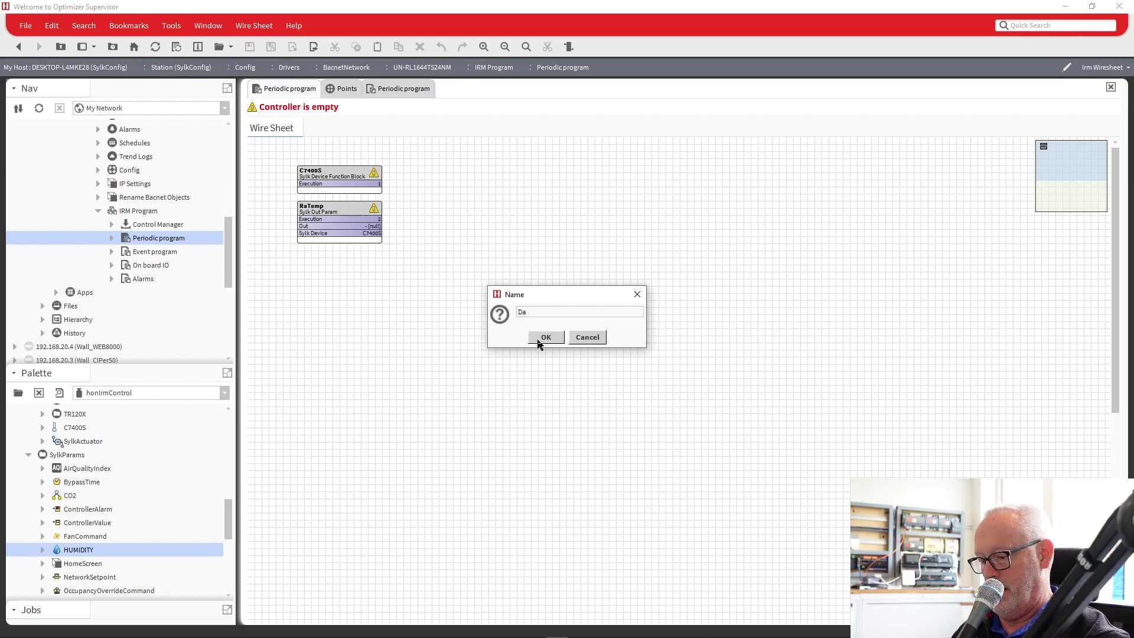
{"action": "type", "text": "Humid"}
{"action": "left_click", "coordinate": [538, 340]}
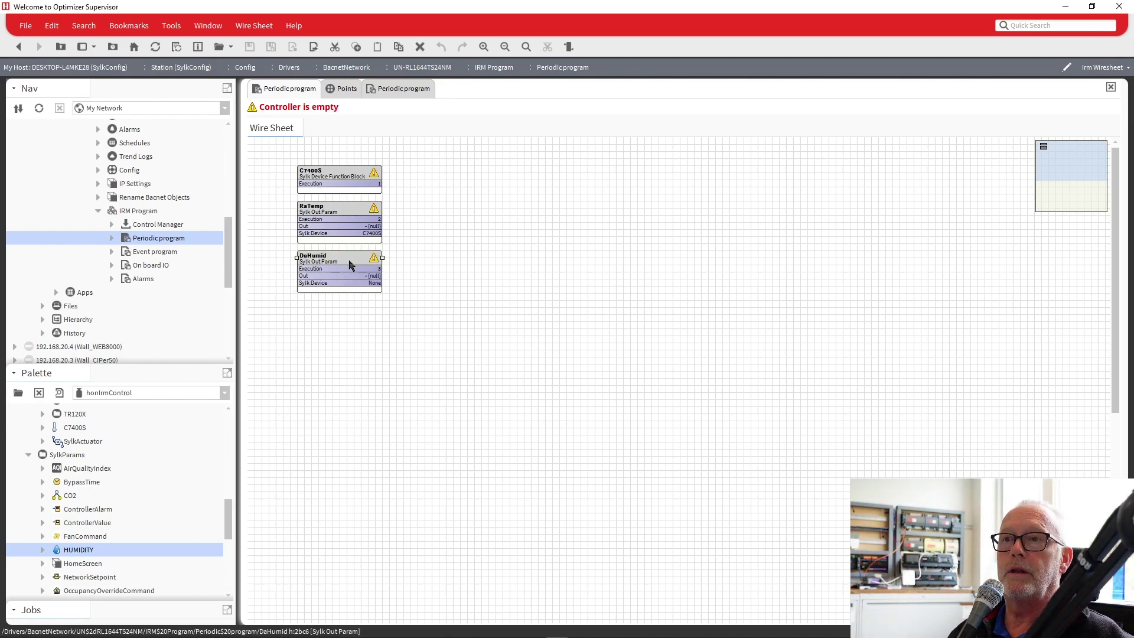
- Set DaHumid's sylkDevice to C7400S, save, and return to the wire sheet
{"action": "double_click", "coordinate": [352, 266]}
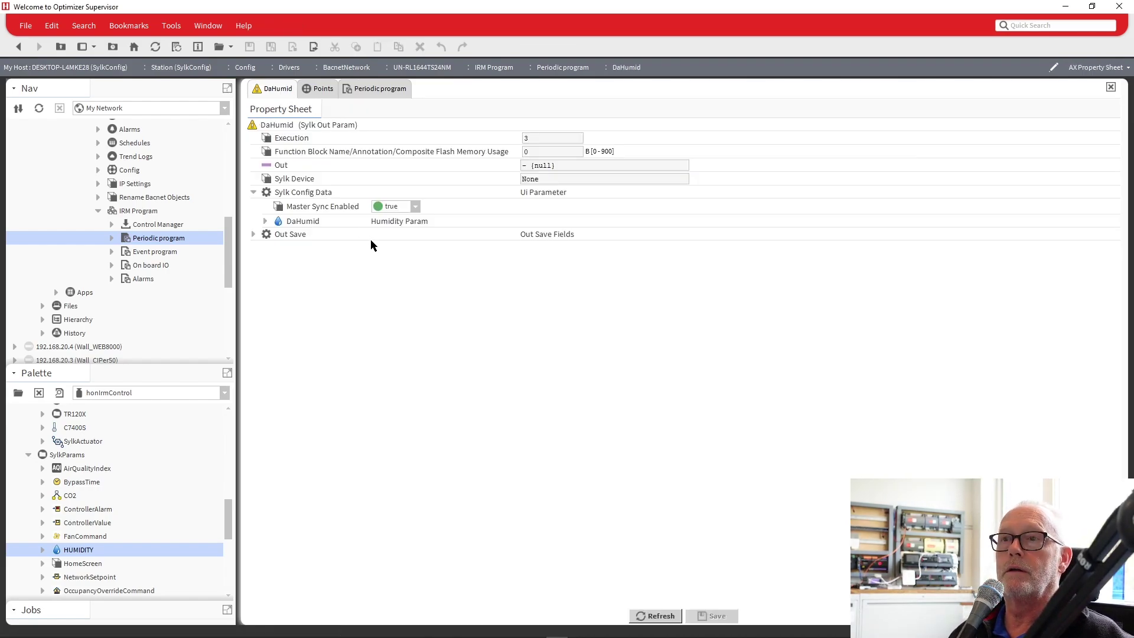
{"action": "left_click", "coordinate": [265, 221]}
{"action": "left_click", "coordinate": [425, 234]}
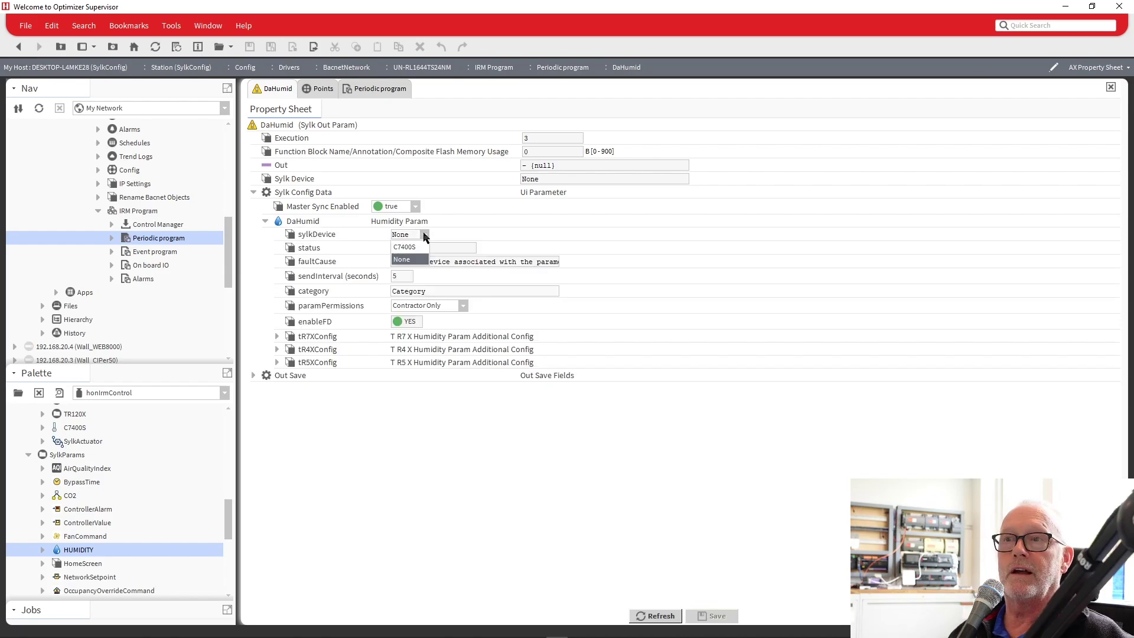
{"action": "left_click", "coordinate": [421, 247]}
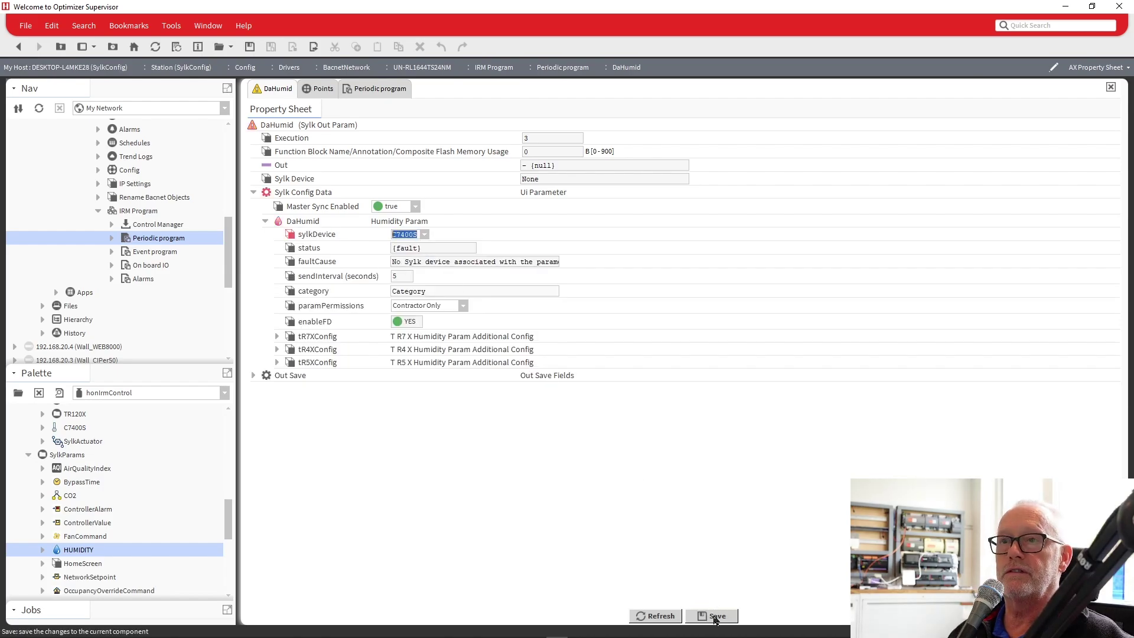
{"action": "left_click", "coordinate": [715, 616]}
{"action": "left_click", "coordinate": [18, 47]}
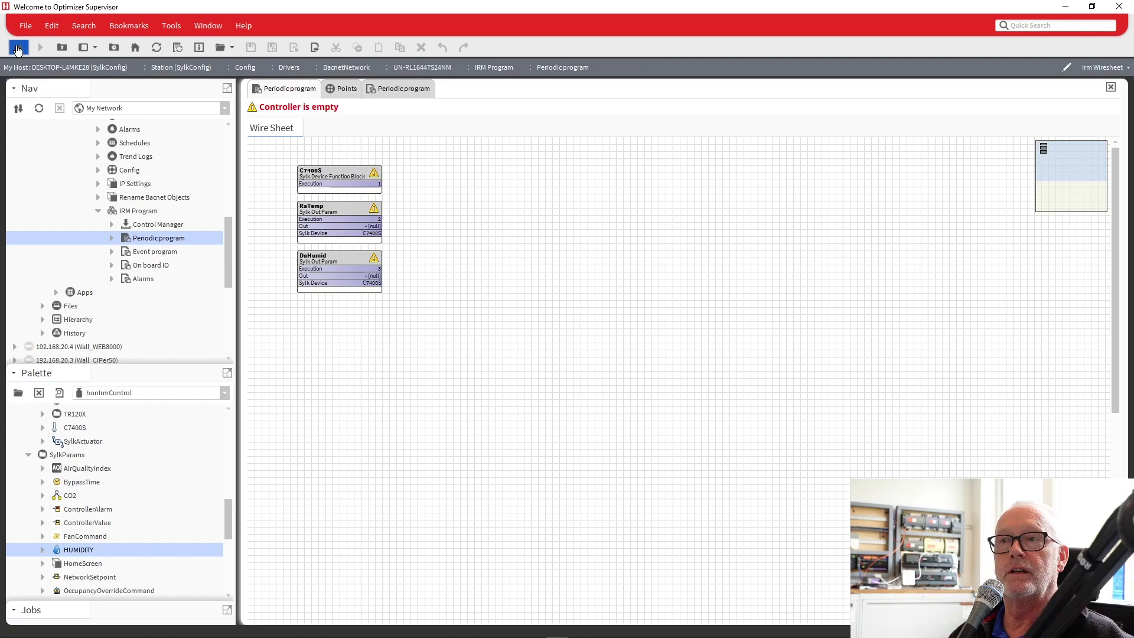
- Place a TR71 from the TR7X device models right of C7400S, keep its name, and open its properties
{"action": "left_click", "coordinate": [319, 219]}
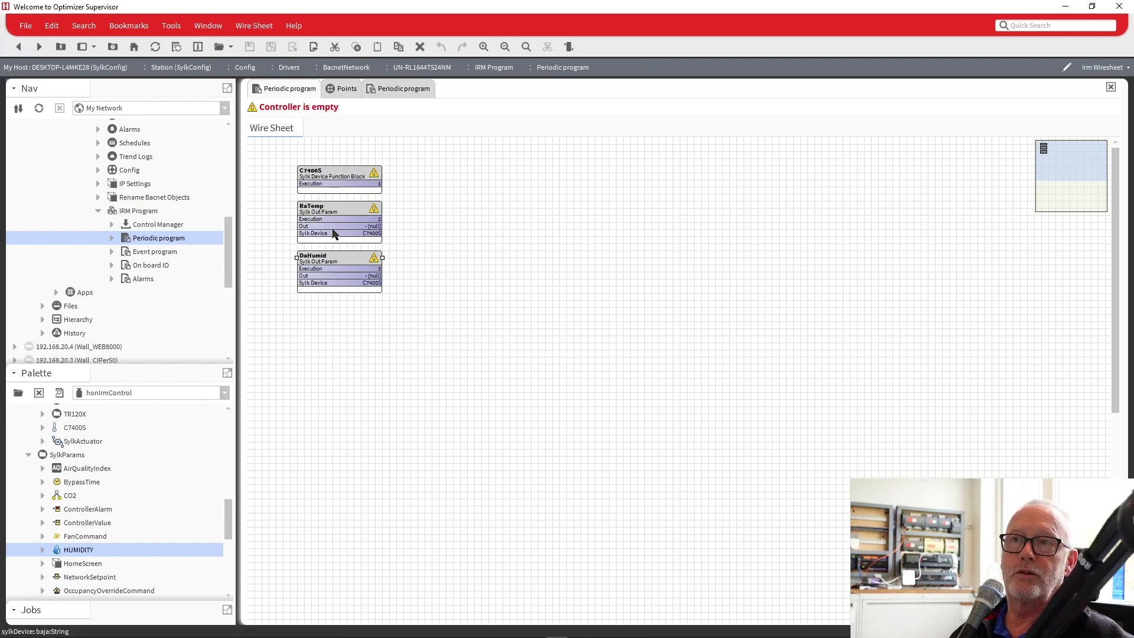
{"action": "left_click", "coordinate": [526, 240]}
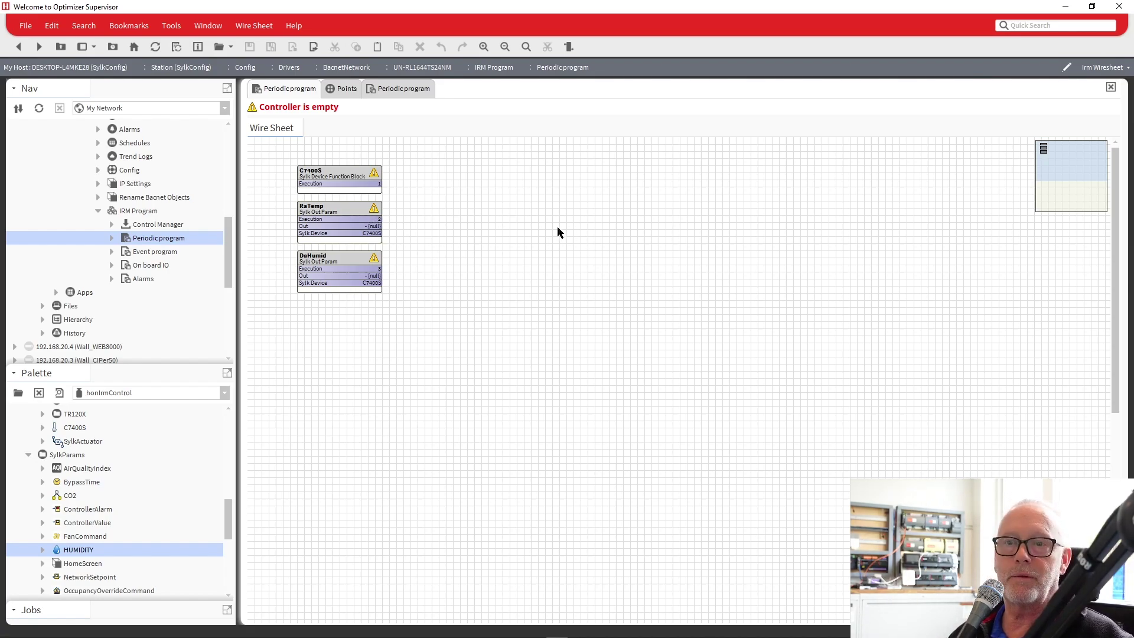
{"action": "left_click", "coordinate": [29, 455]}
{"action": "left_click", "coordinate": [42, 499]}
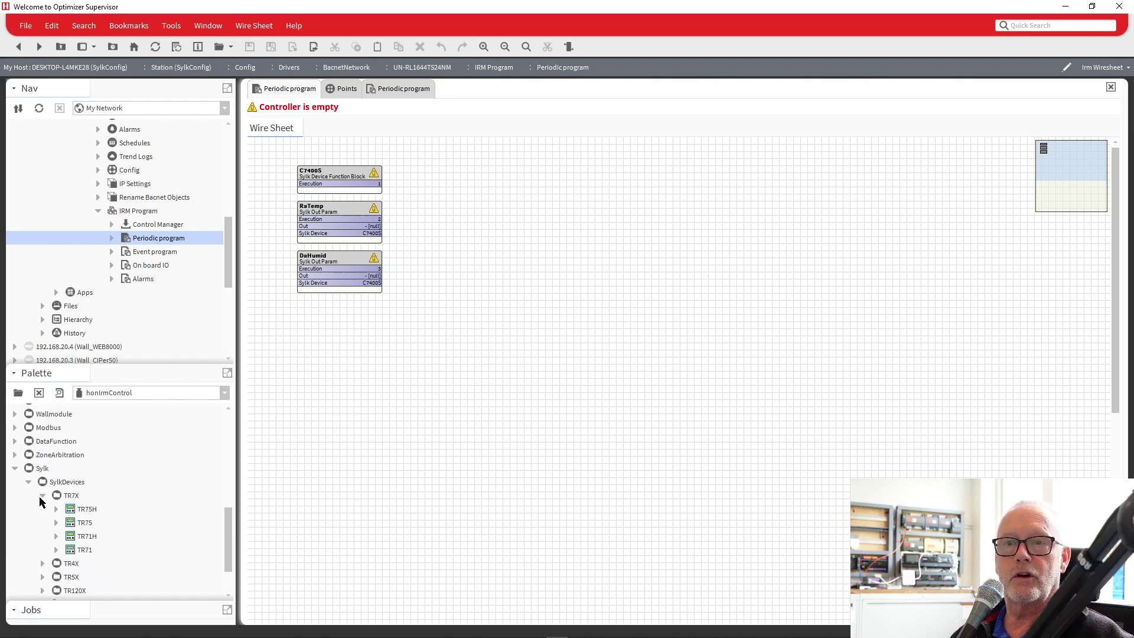
{"action": "left_click_drag", "start_coordinate": [71, 499], "coordinate": [407, 208]}
{"action": "left_click_drag", "start_coordinate": [441, 169], "coordinate": [441, 169]}
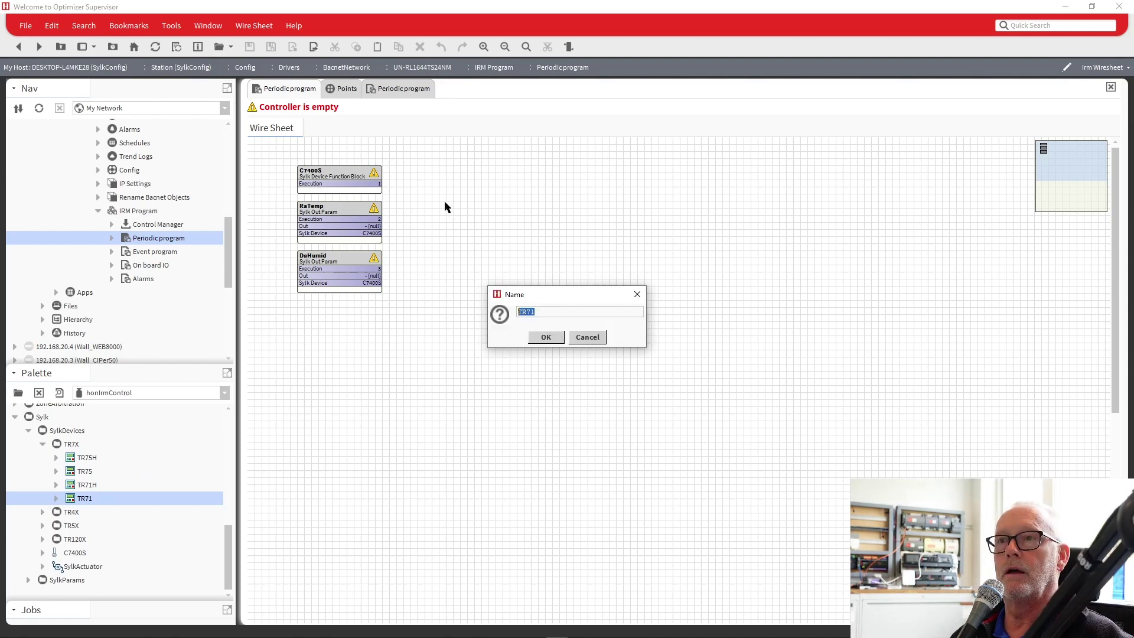
{"action": "left_click", "coordinate": [545, 342]}
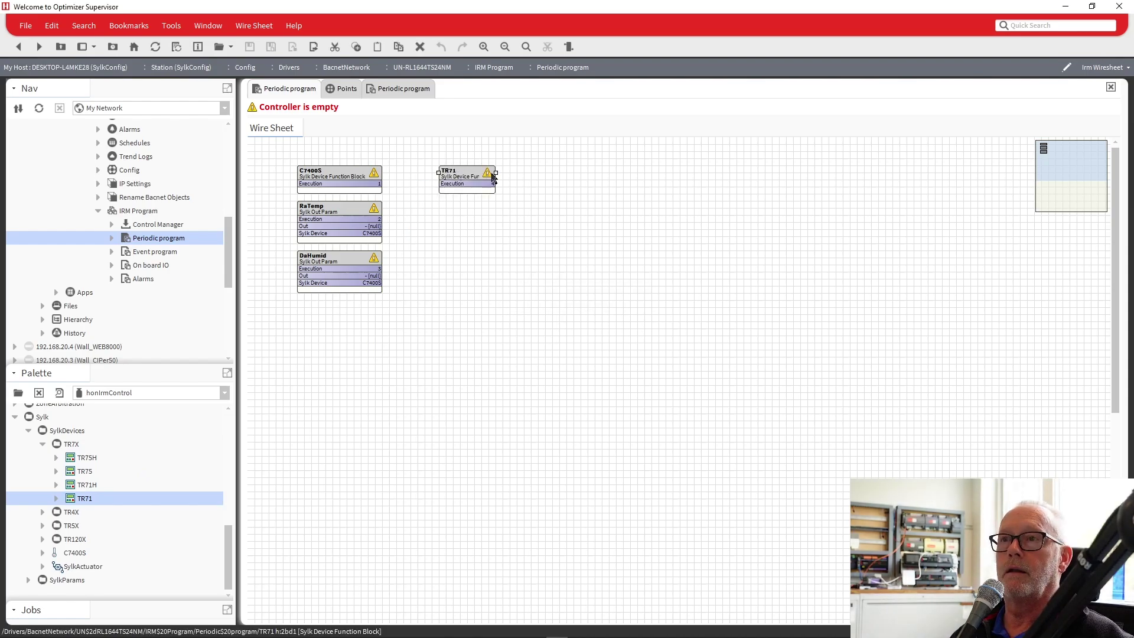
{"action": "double_click", "coordinate": [458, 180]}
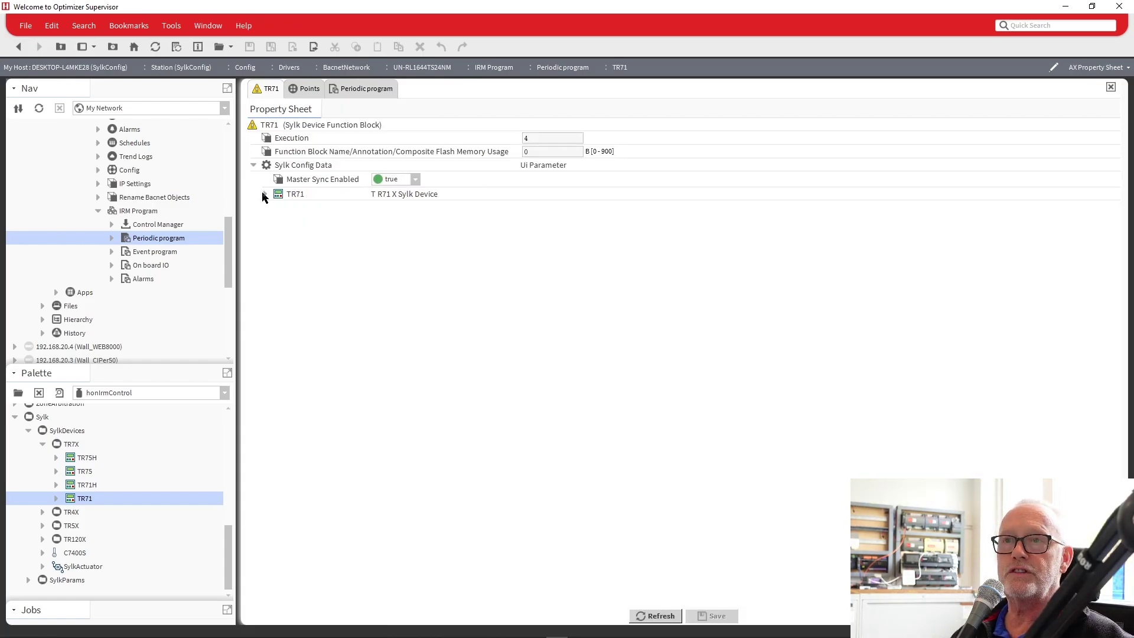
- Expand TR71's HS1 home screen settings and leave Option Type on Single Parameter
{"action": "left_click", "coordinate": [265, 195]}
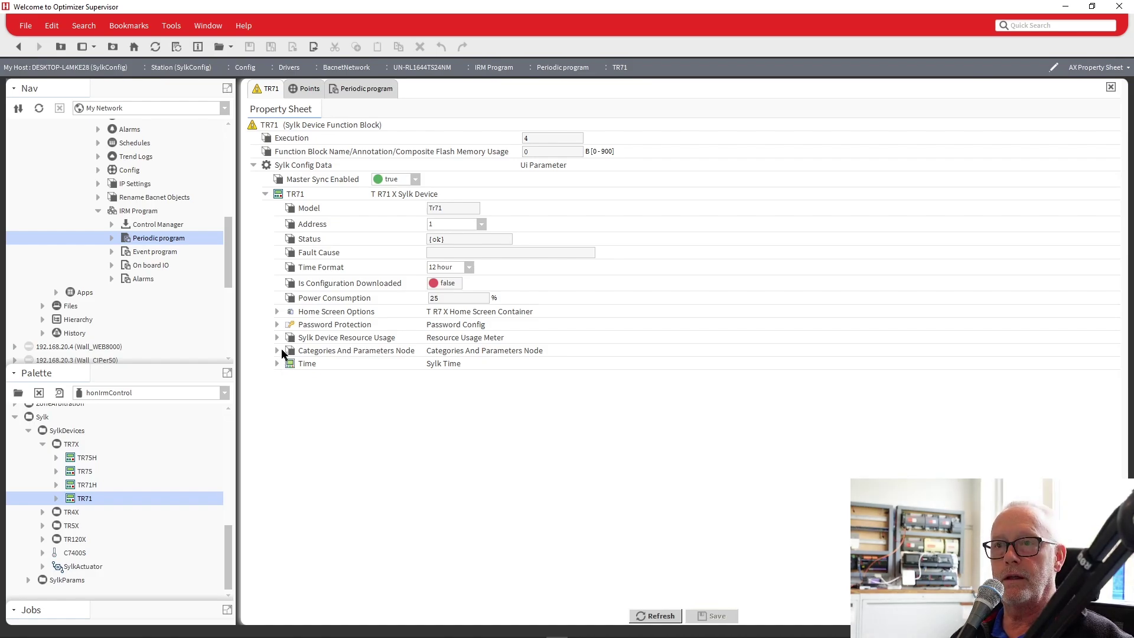
{"action": "left_click", "coordinate": [278, 312]}
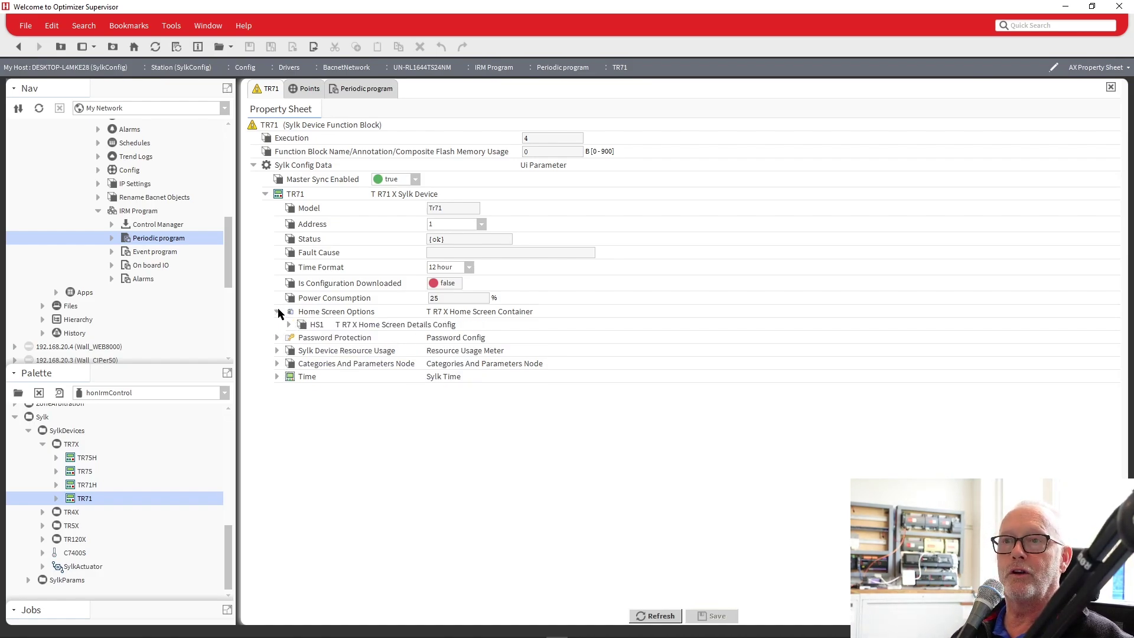
{"action": "left_click", "coordinate": [289, 324]}
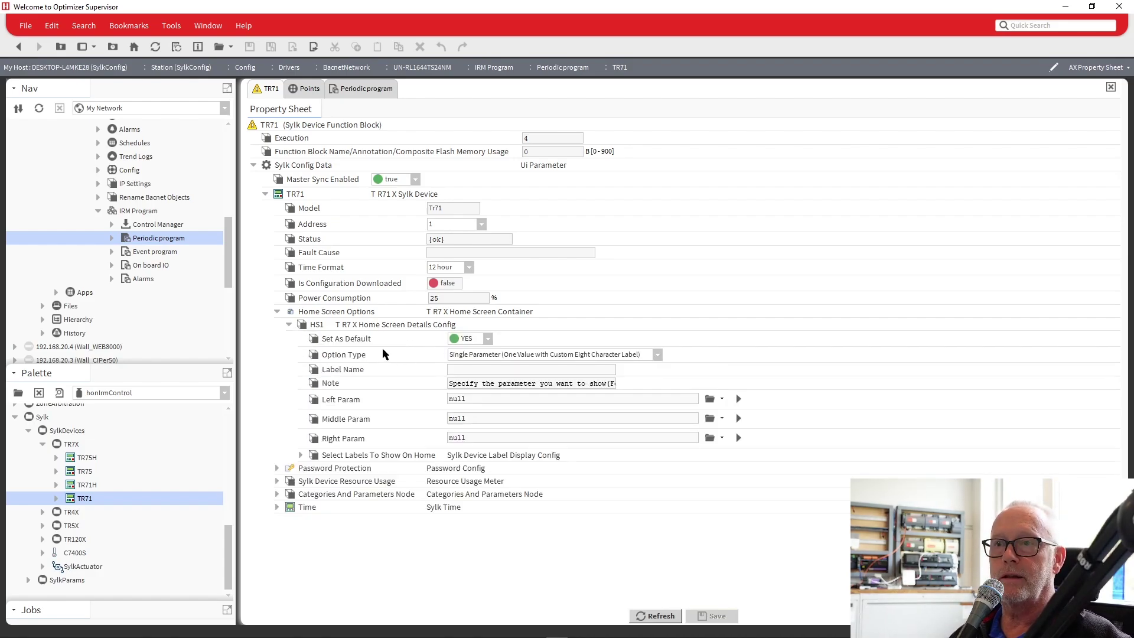
{"action": "left_click", "coordinate": [531, 355]}
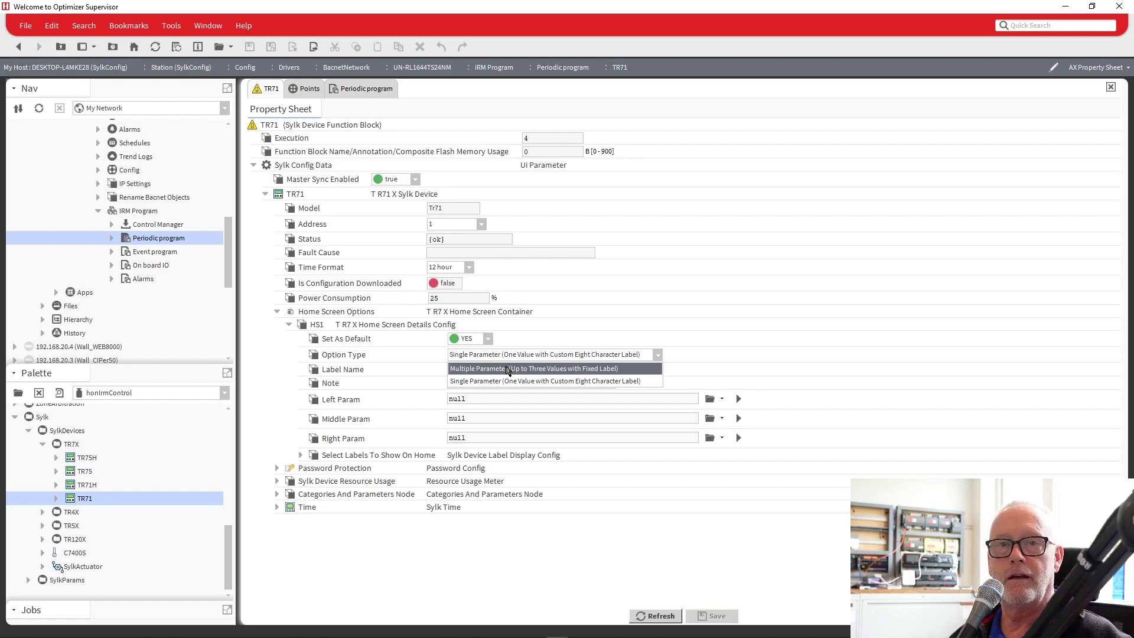
{"action": "left_click", "coordinate": [507, 368]}
{"action": "left_click", "coordinate": [506, 356]}
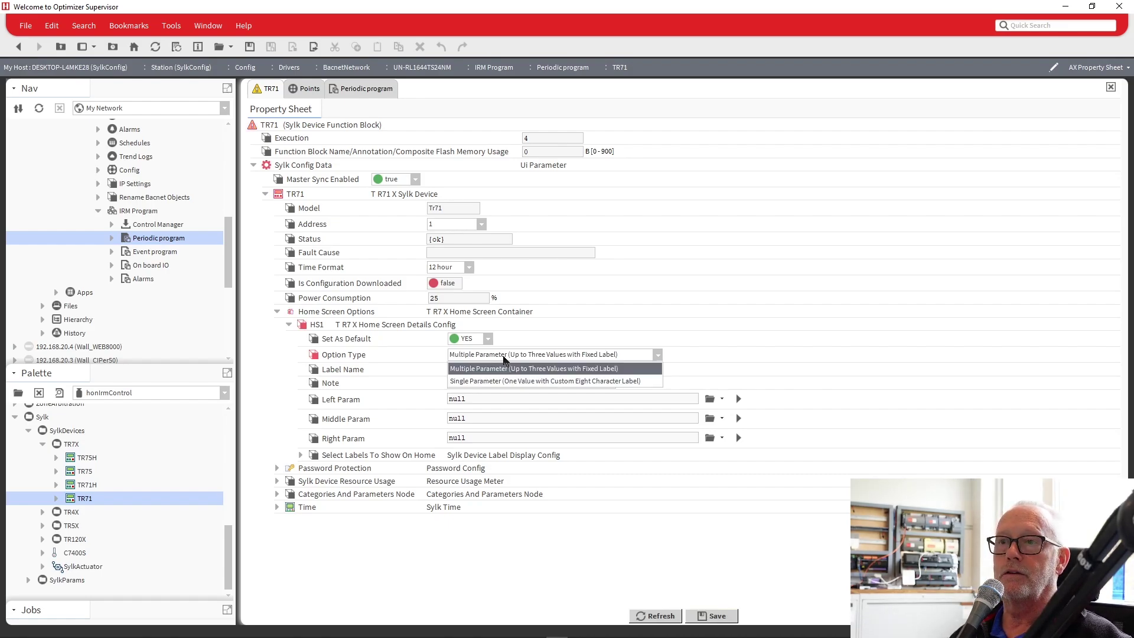
{"action": "left_click", "coordinate": [503, 379]}
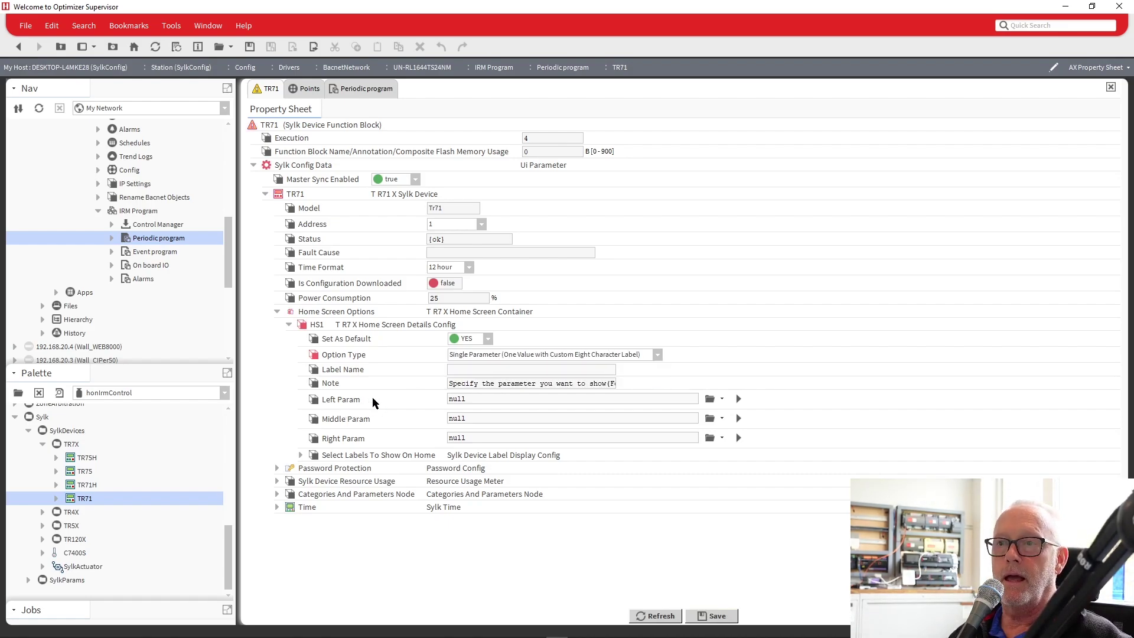
- Inspect HS1's Right Param, home screen labels, password and category settings, then collapse HS1
{"action": "left_click", "coordinate": [471, 438]}
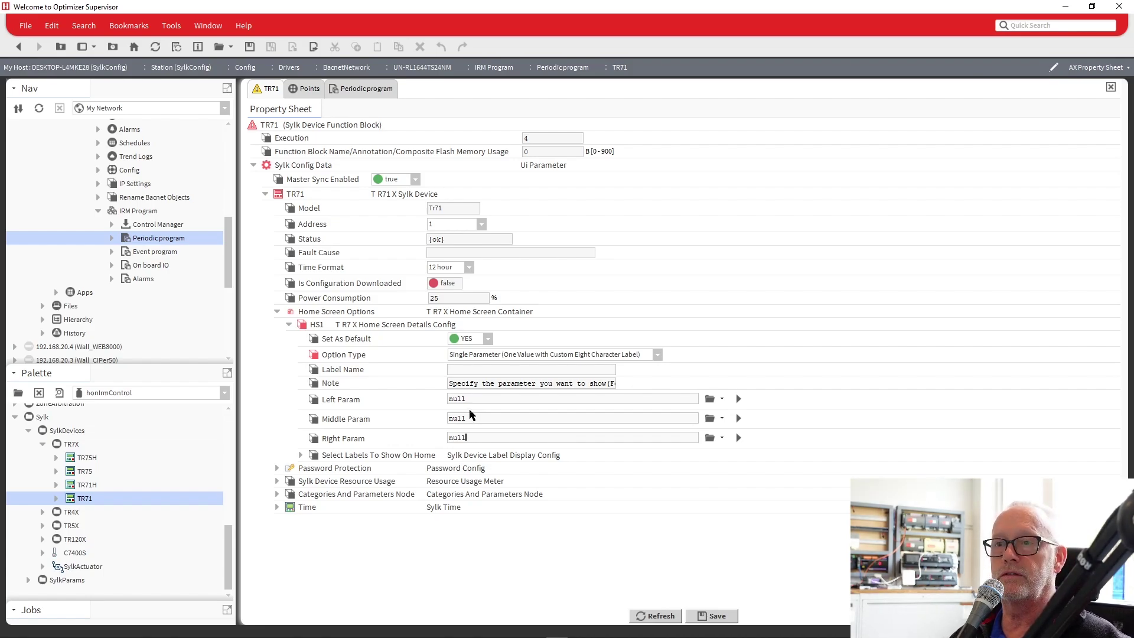
{"action": "left_click", "coordinate": [301, 458]}
{"action": "scroll", "coordinate": [322, 446], "scroll_direction": "down", "scroll_amount": 3}
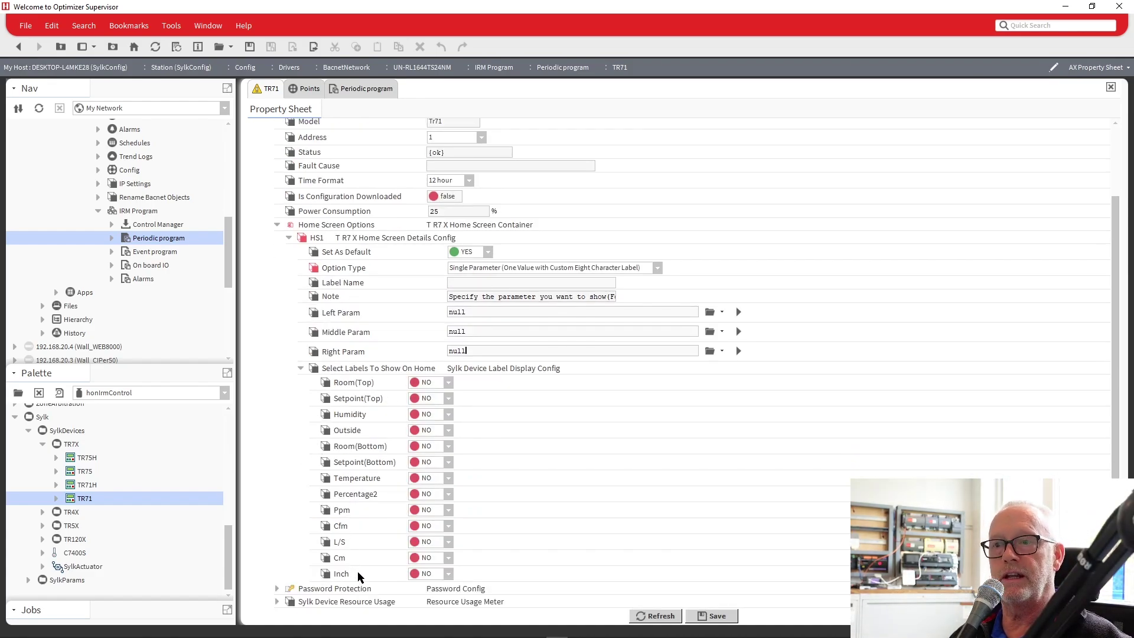
{"action": "left_click", "coordinate": [300, 370]}
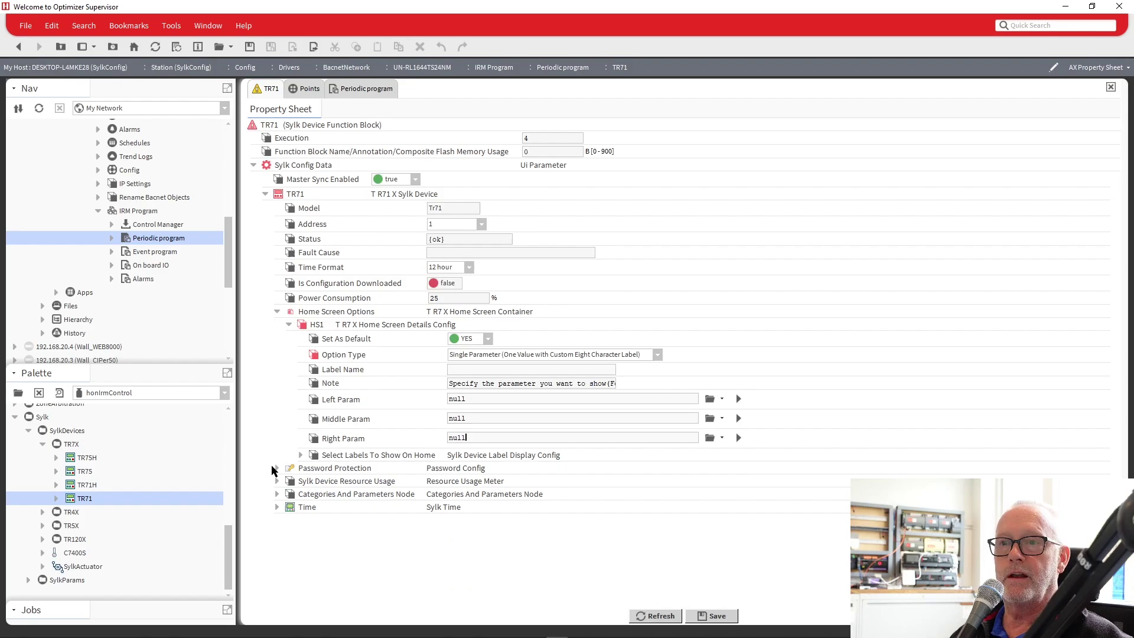
{"action": "left_click", "coordinate": [277, 469]}
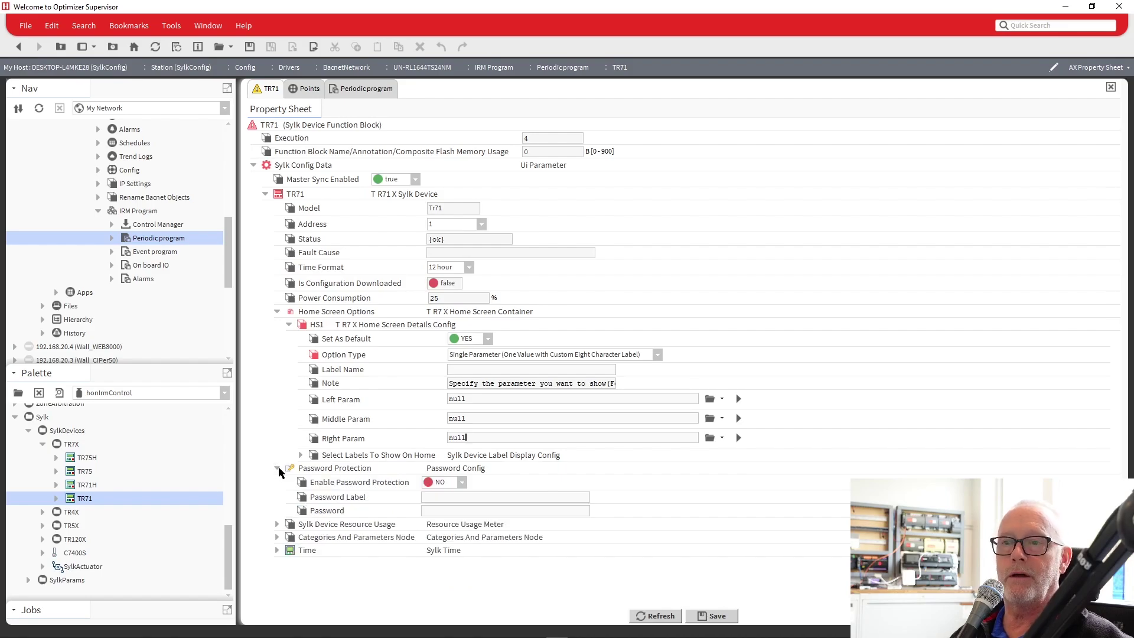
{"action": "left_click", "coordinate": [277, 468]}
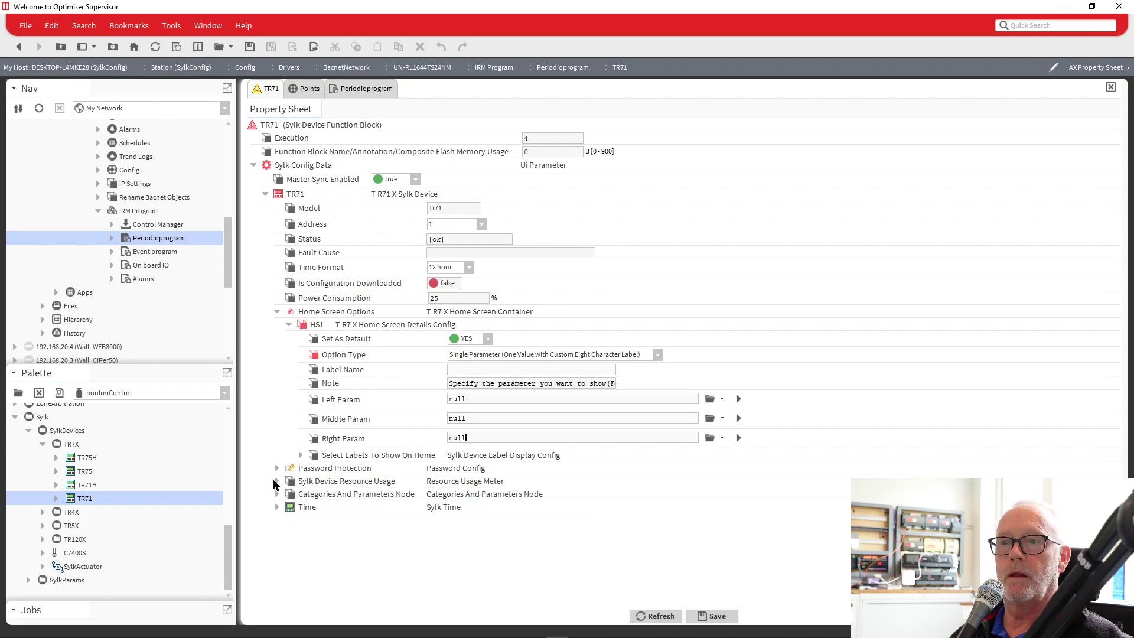
{"action": "left_click", "coordinate": [277, 494]}
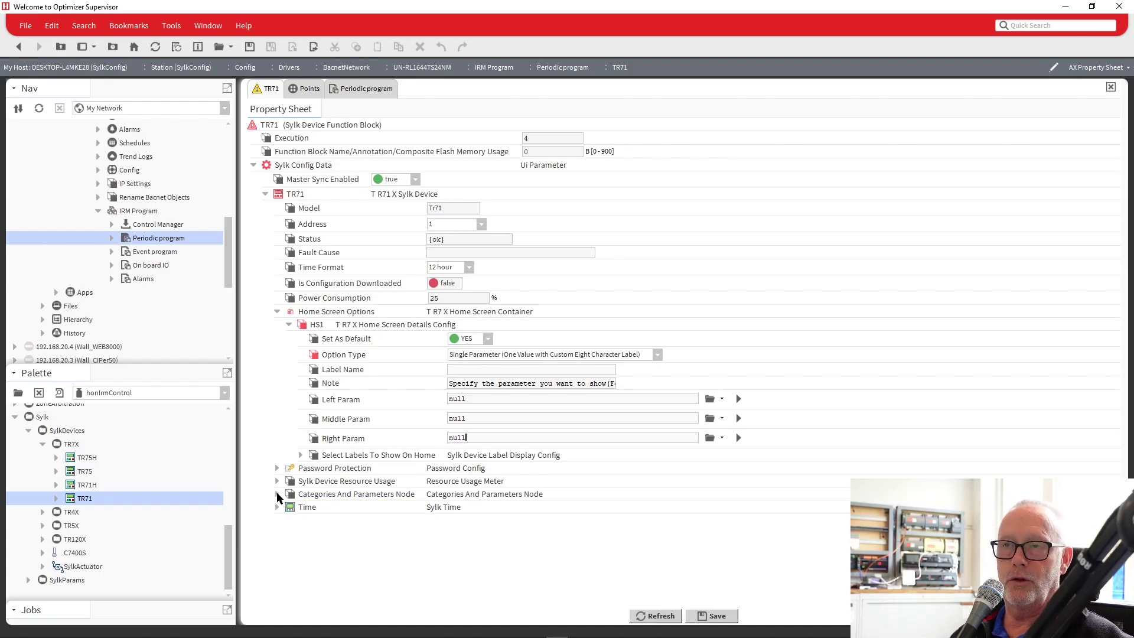
{"action": "left_click", "coordinate": [288, 325]}
- Save TR71's changes and place a ROOMTEMP parameter block below TR71
{"action": "left_click", "coordinate": [18, 46]}
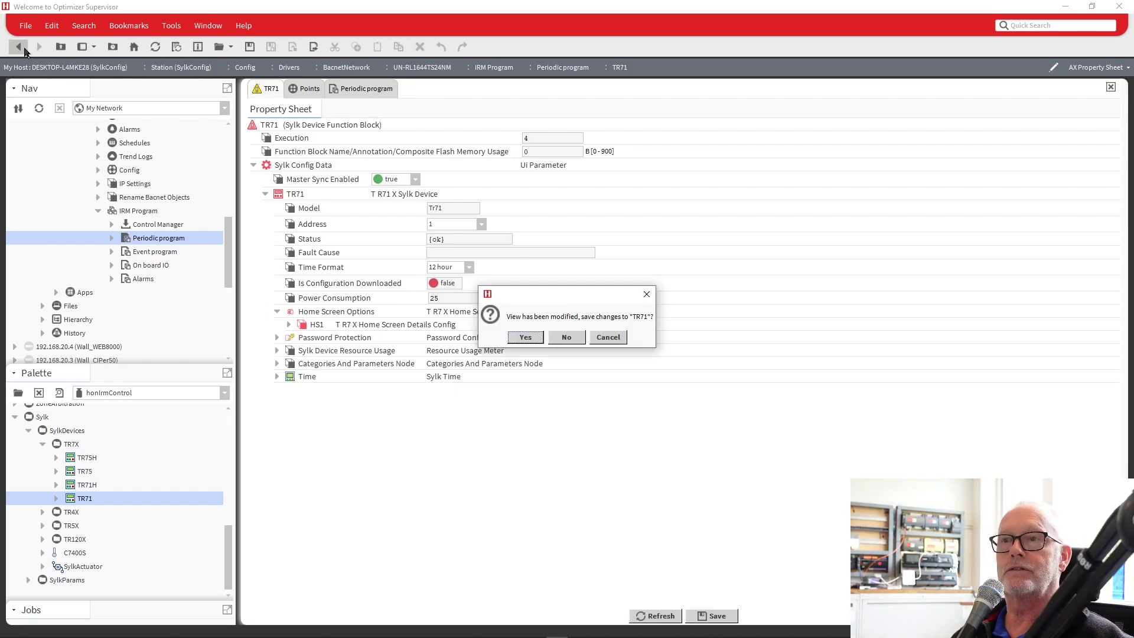
{"action": "left_click", "coordinate": [525, 337]}
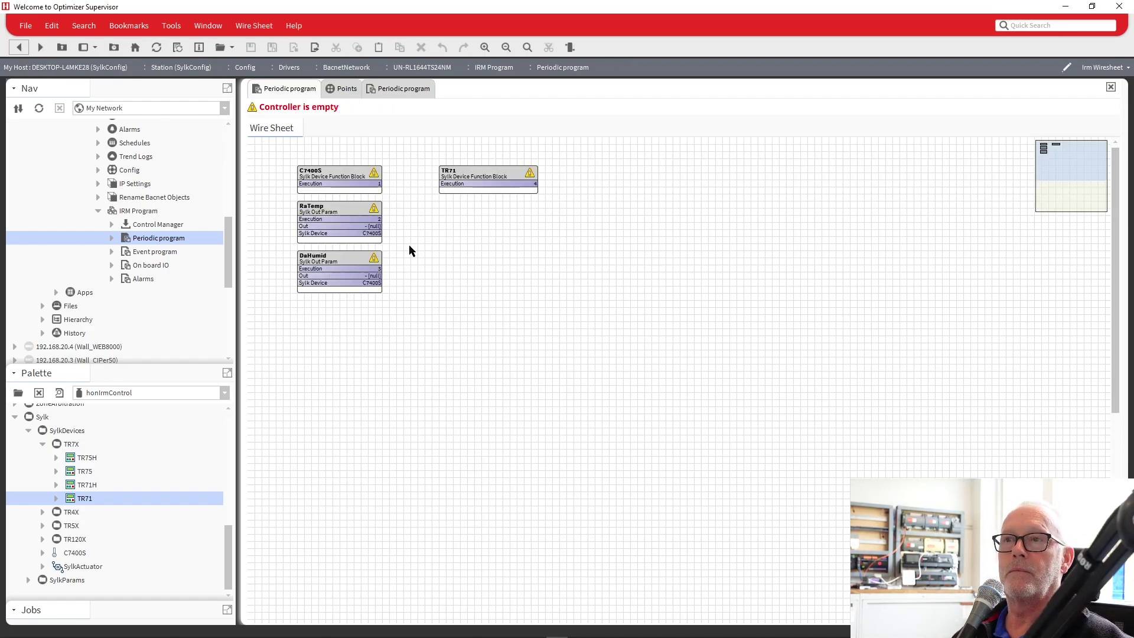
{"action": "left_click", "coordinate": [27, 580]}
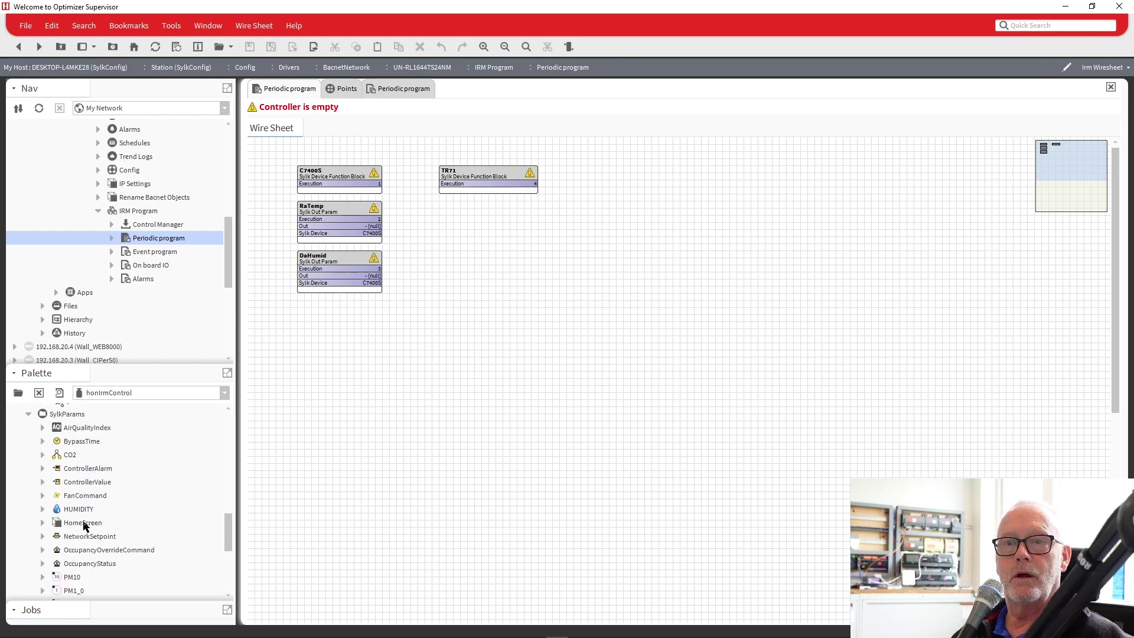
{"action": "scroll", "coordinate": [81, 519], "scroll_direction": "down", "scroll_amount": 3}
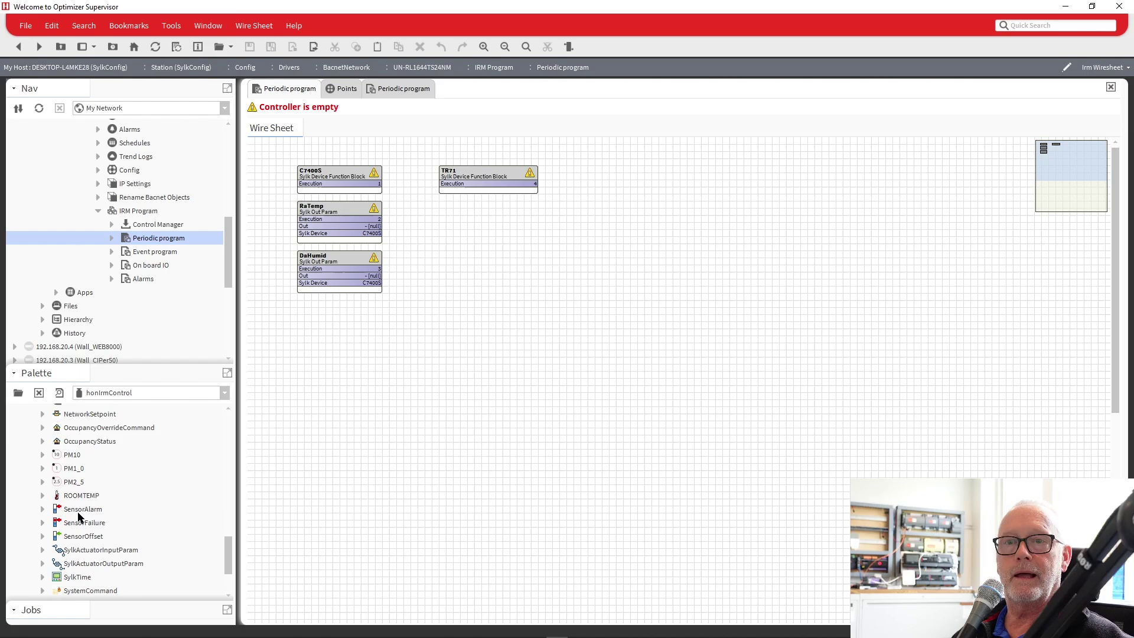
{"action": "left_click_drag", "start_coordinate": [81, 495], "coordinate": [437, 270]}
{"action": "left_click_drag", "start_coordinate": [439, 211], "coordinate": [440, 211]}
{"action": "left_click", "coordinate": [544, 337]}
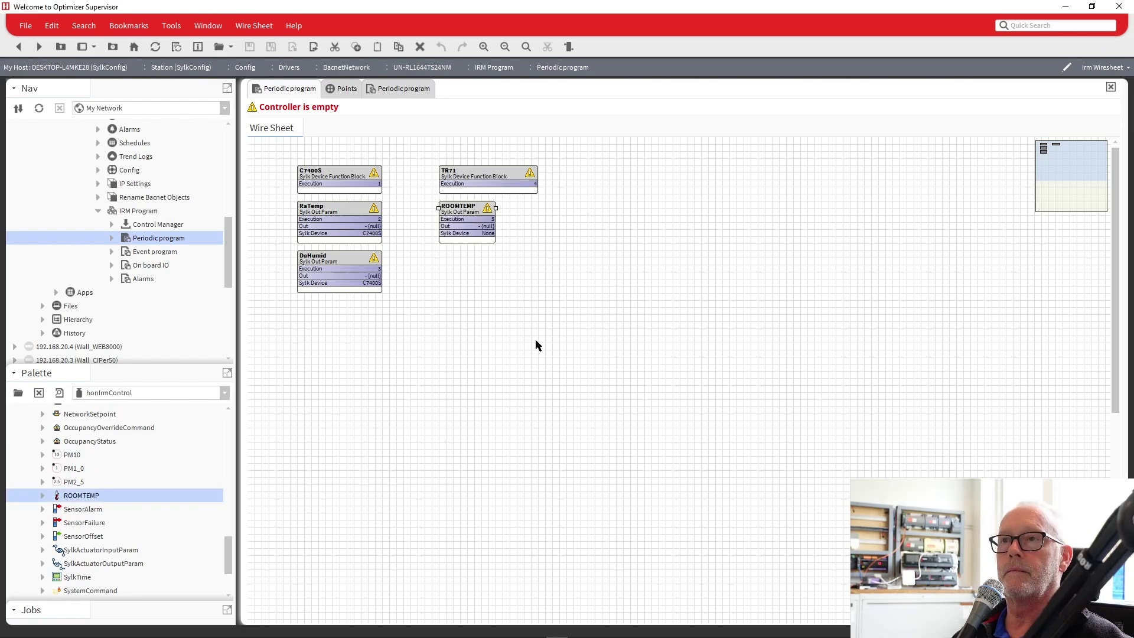
- Widen the ROOMTEMP block to TR71's width, rename it RMTEMP, and open its properties
{"action": "left_click_drag", "start_coordinate": [546, 219], "coordinate": [538, 218]}
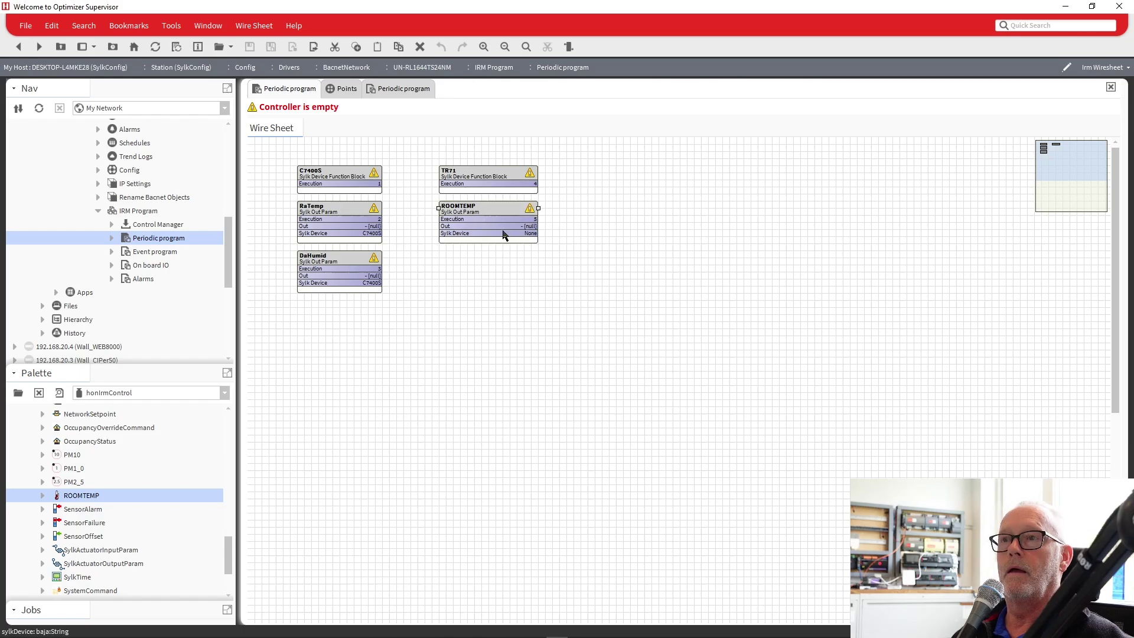
{"action": "right_click", "coordinate": [489, 217]}
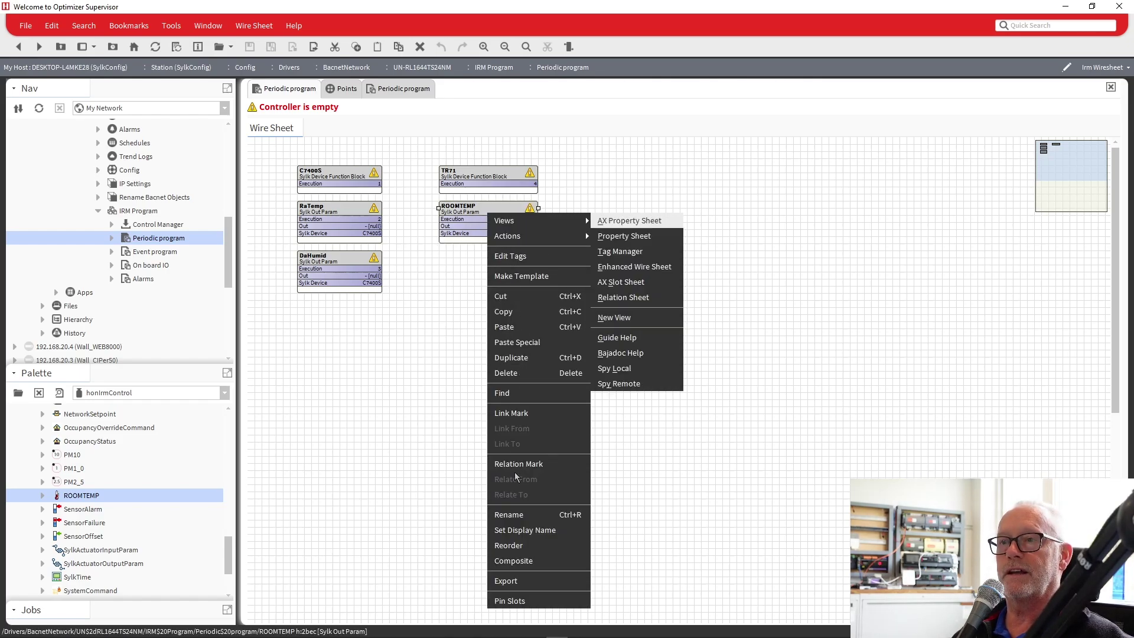
{"action": "left_click", "coordinate": [508, 515]}
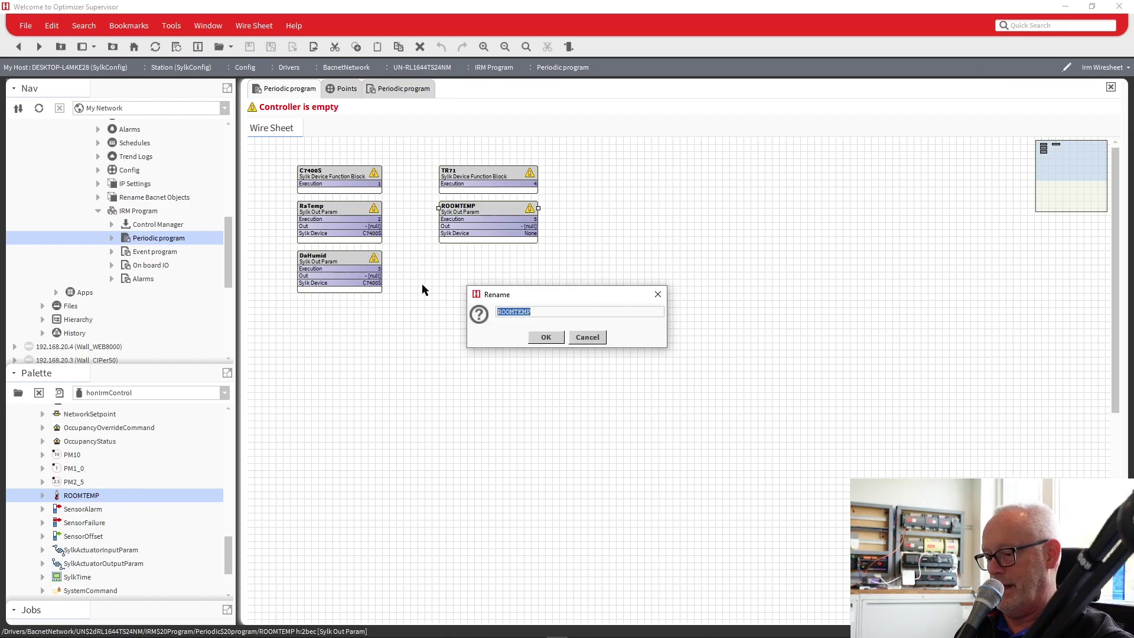
{"action": "type", "text": "RMTEMP"}
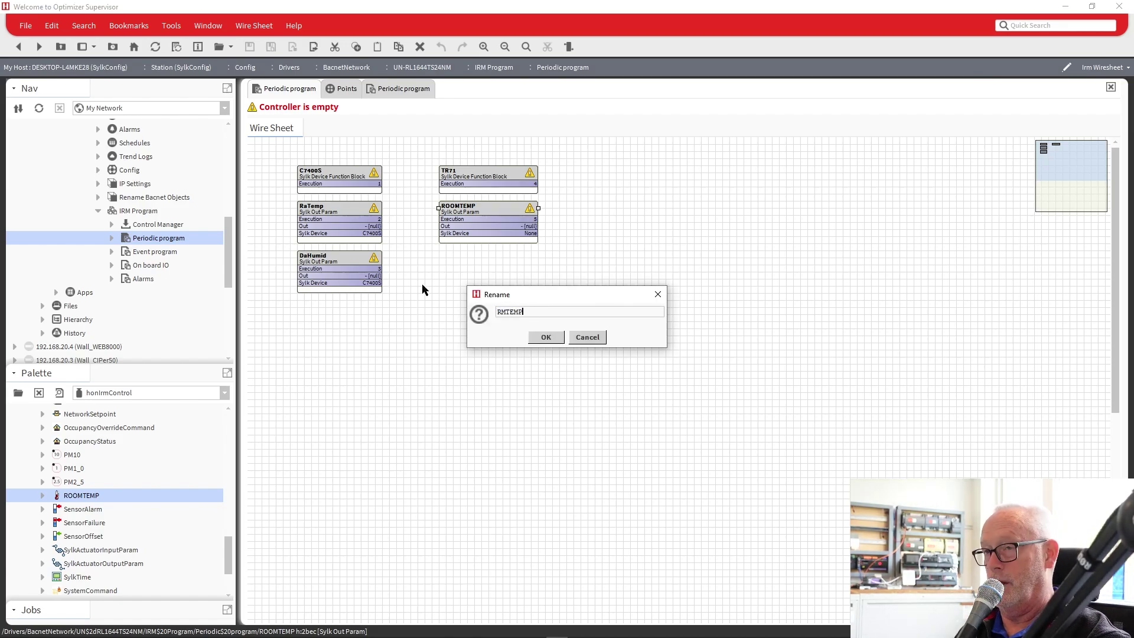
{"action": "key", "text": "Return"}
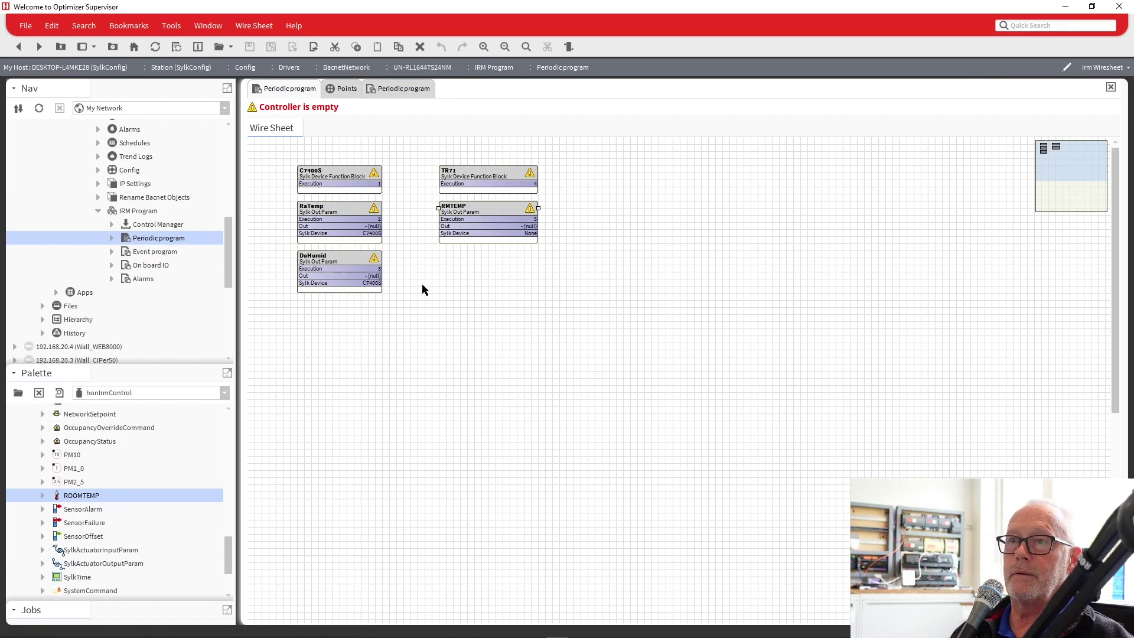
{"action": "double_click", "coordinate": [482, 207]}
- Set RMTEMP's category to Sensors and parameter permissions to Tenant Read Only, then save
{"action": "left_click", "coordinate": [266, 221]}
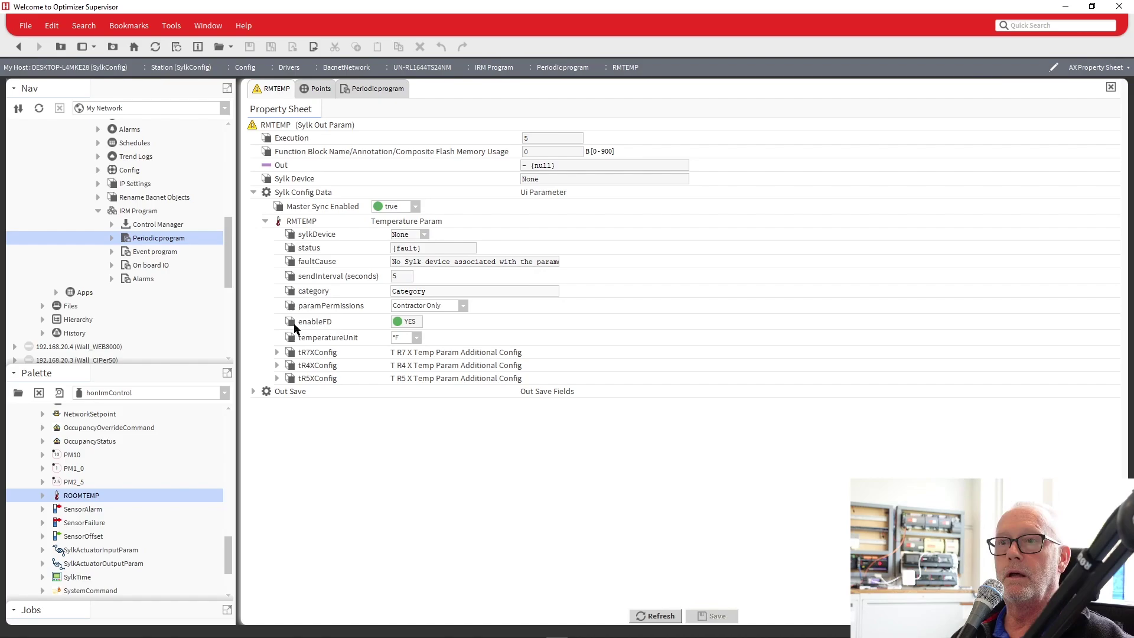
{"action": "left_click_drag", "start_coordinate": [449, 290], "coordinate": [360, 303]}
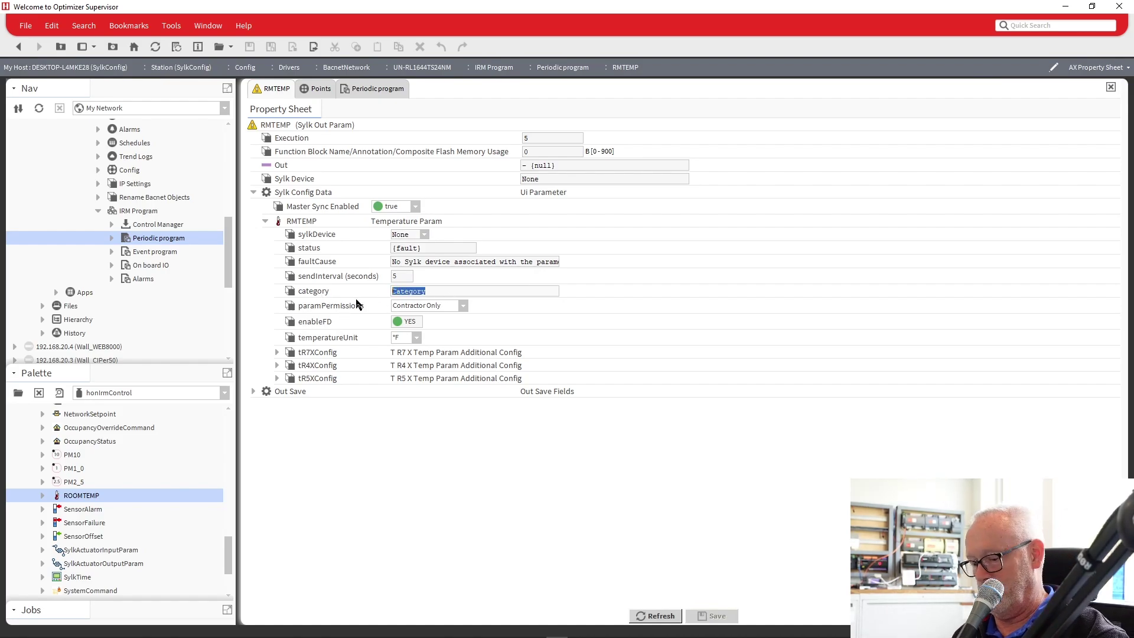
{"action": "type", "text": "Sen"}
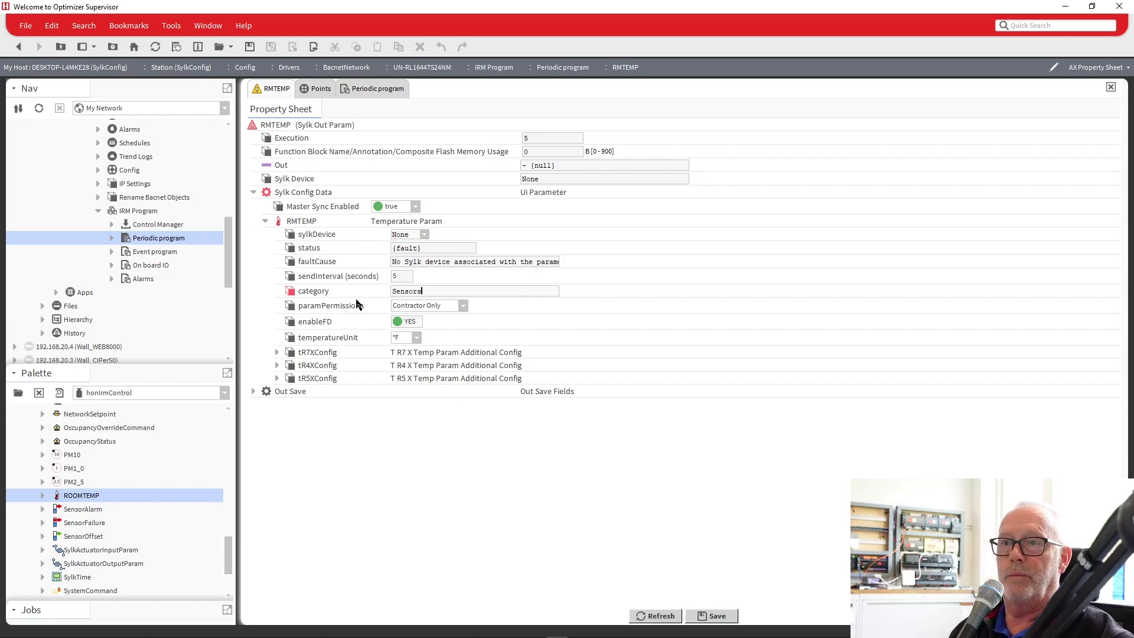
{"action": "type", "text": "sors"}
{"action": "left_click", "coordinate": [461, 306]}
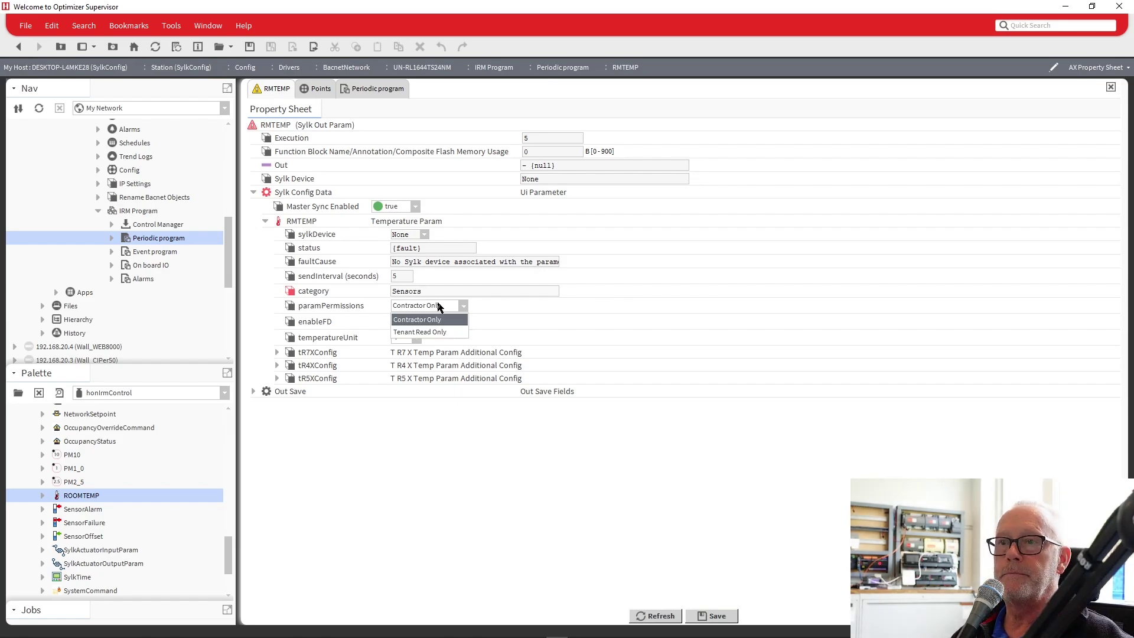
{"action": "left_click", "coordinate": [449, 332]}
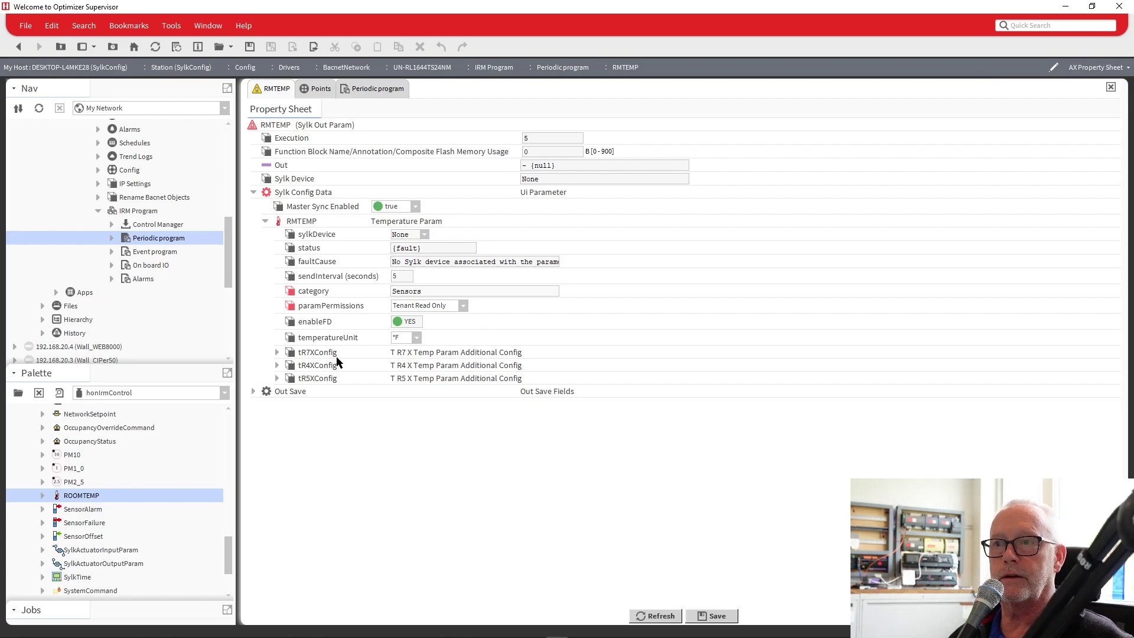
{"action": "left_click", "coordinate": [277, 353]}
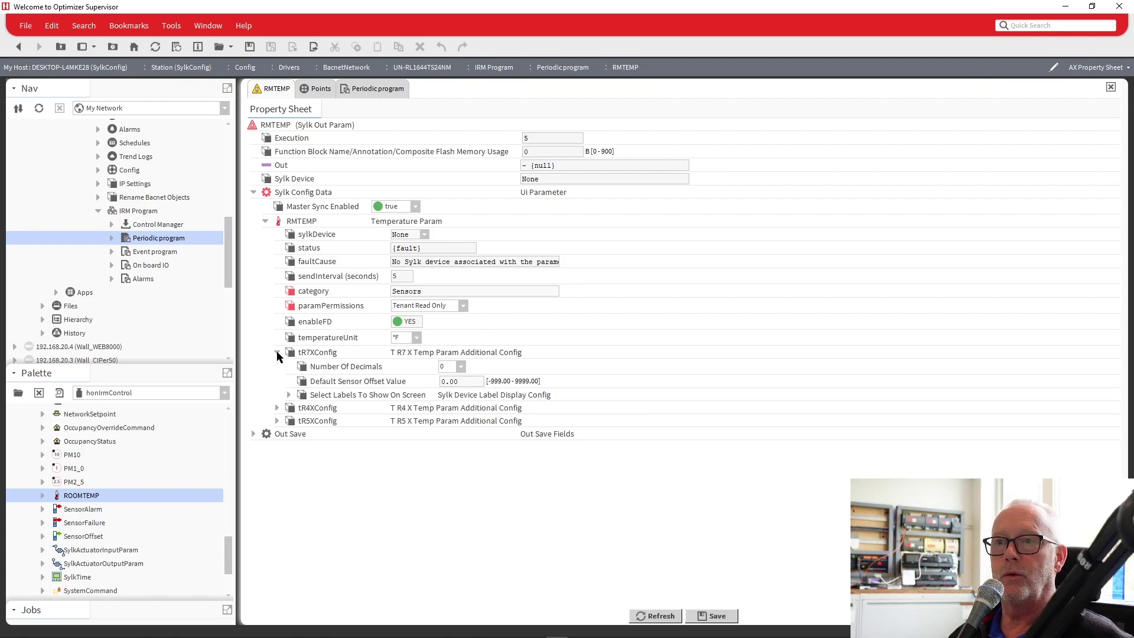
{"action": "left_click", "coordinate": [289, 394]}
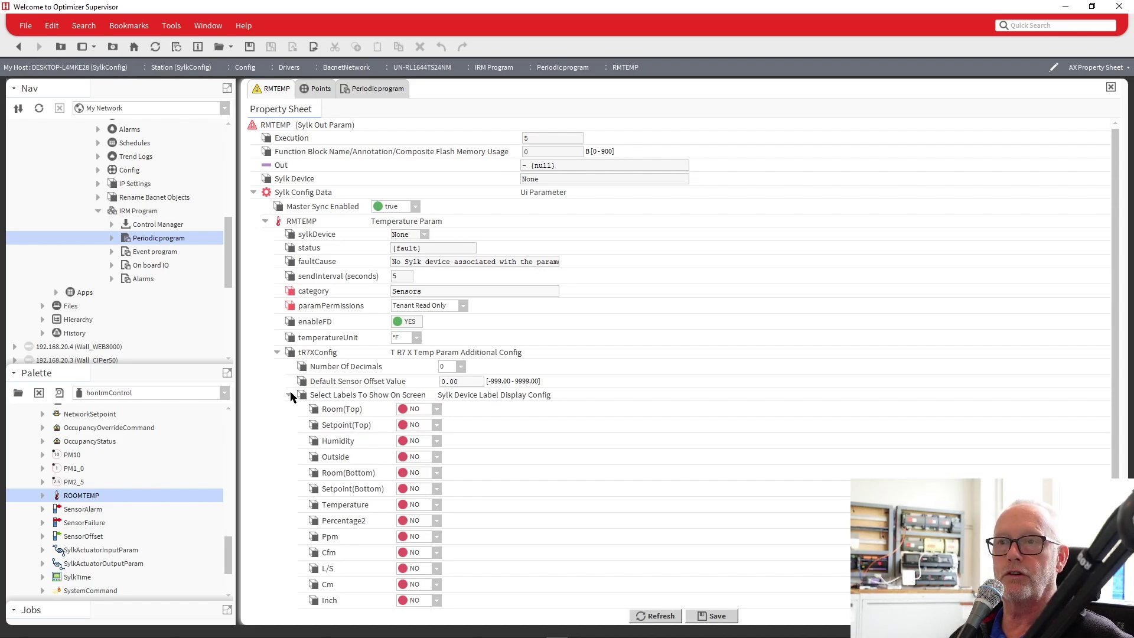
{"action": "left_click", "coordinate": [277, 352]}
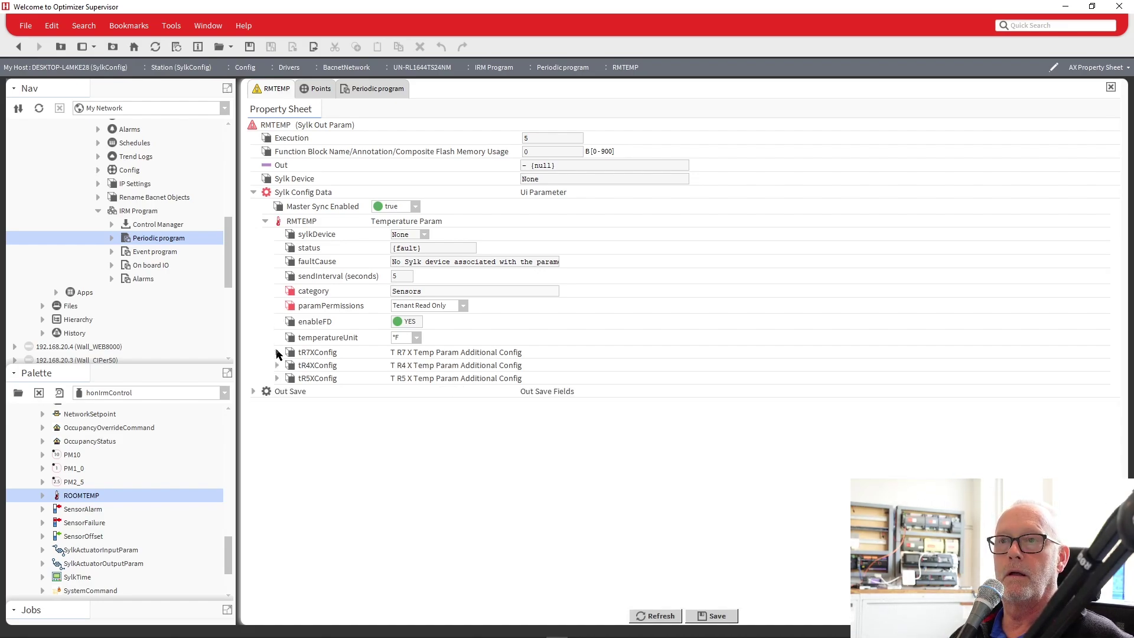
{"action": "left_click", "coordinate": [711, 615]}
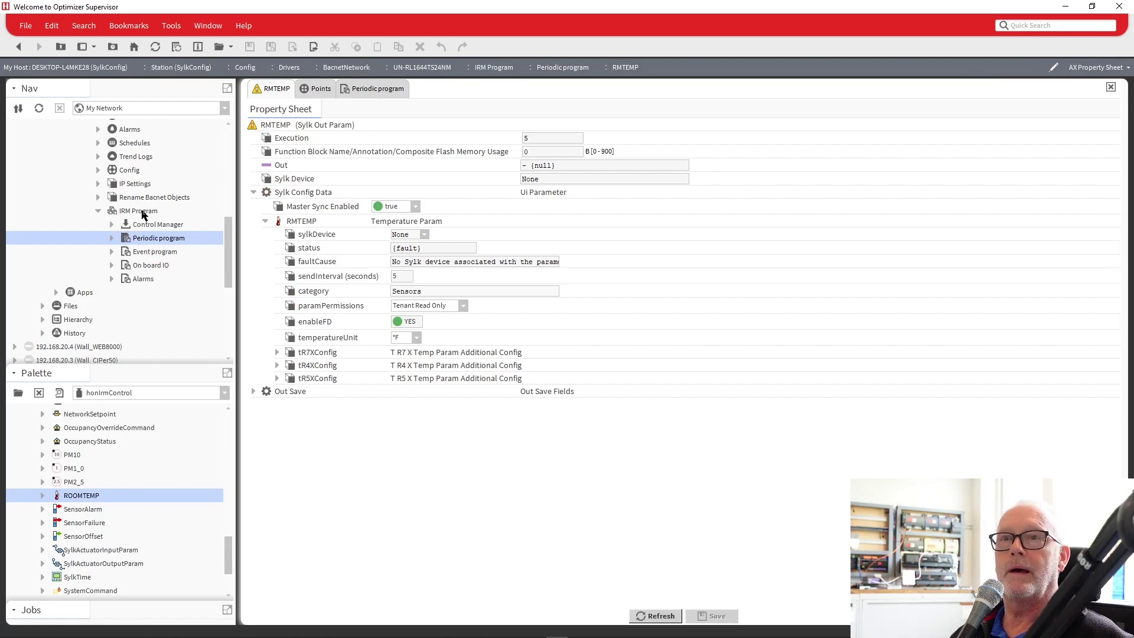
- Back on the Periodic program wire sheet, attach unassigned parameters (RMTEMP) to the TR71 block
{"action": "double_click", "coordinate": [143, 240]}
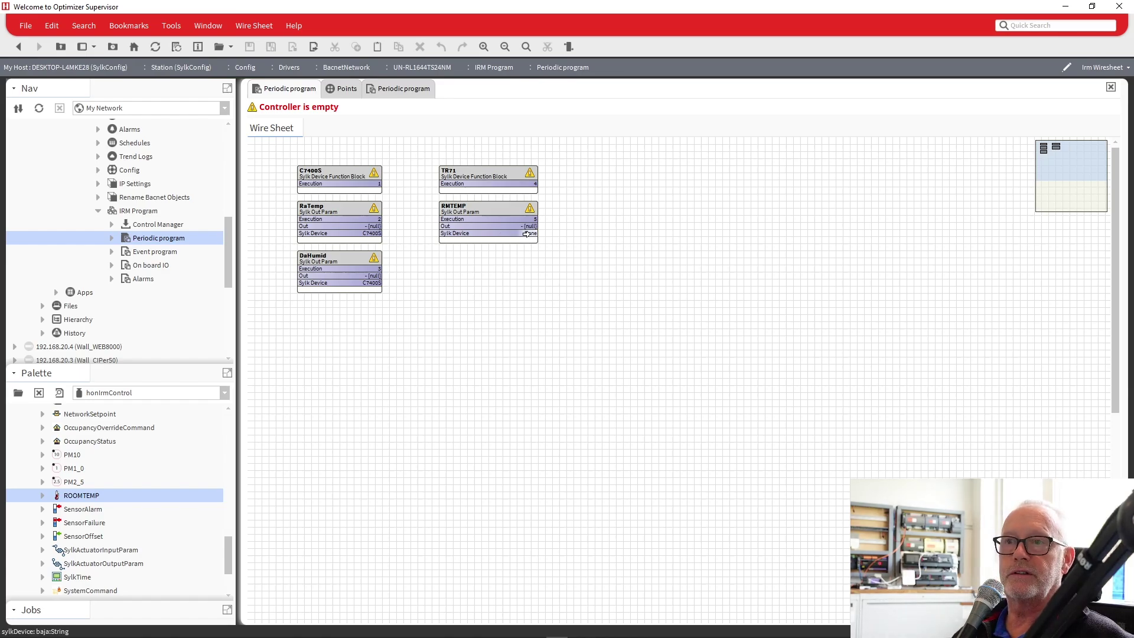
{"action": "right_click", "coordinate": [490, 176]}
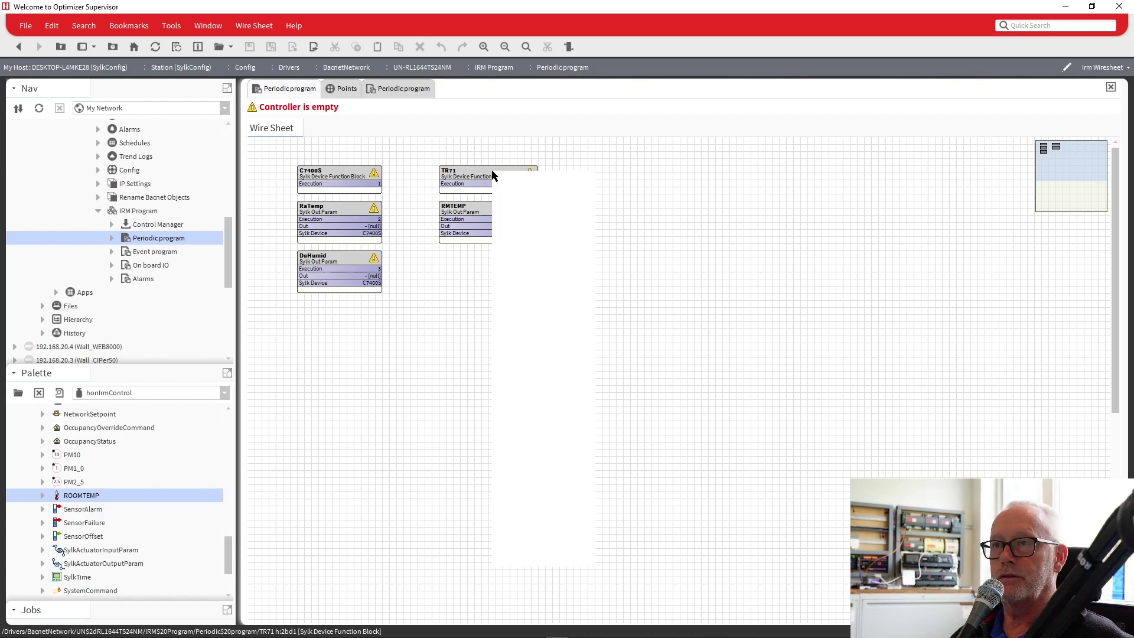
{"action": "mouse_move", "coordinate": [544, 195]}
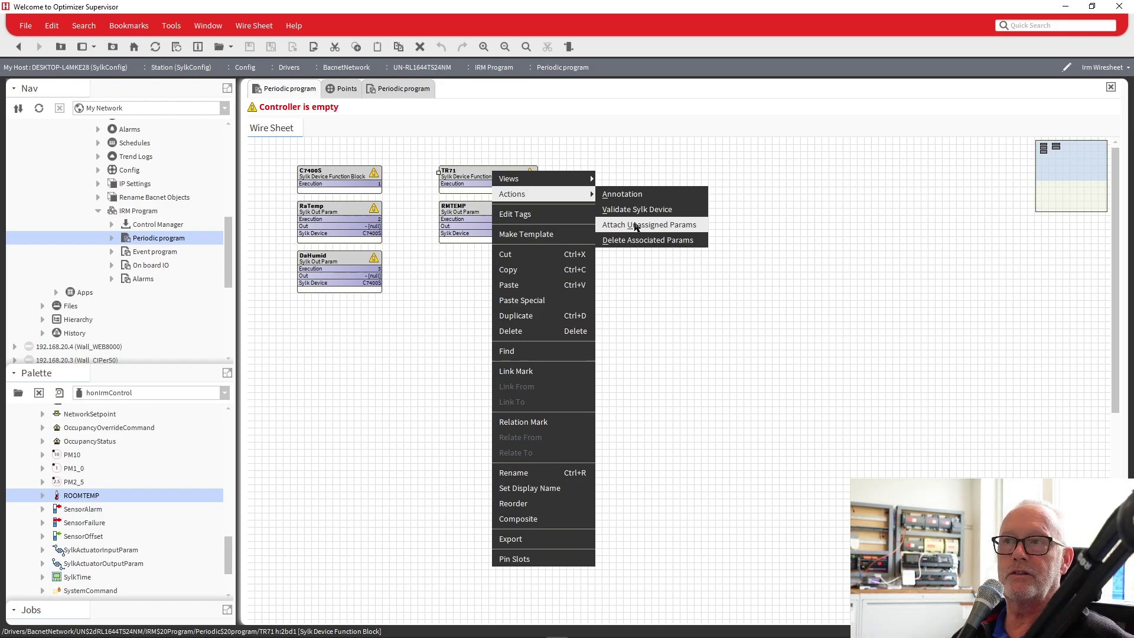
{"action": "left_click", "coordinate": [635, 225]}
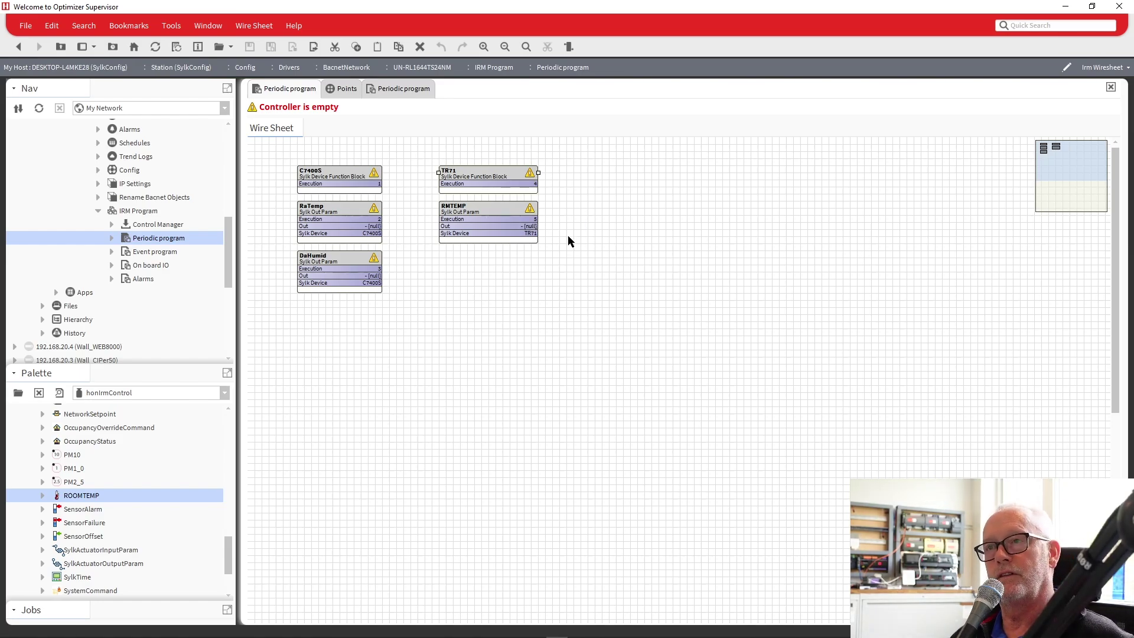
- Run Validate Sylk Device on the TR71 block
{"action": "left_click", "coordinate": [497, 222]}
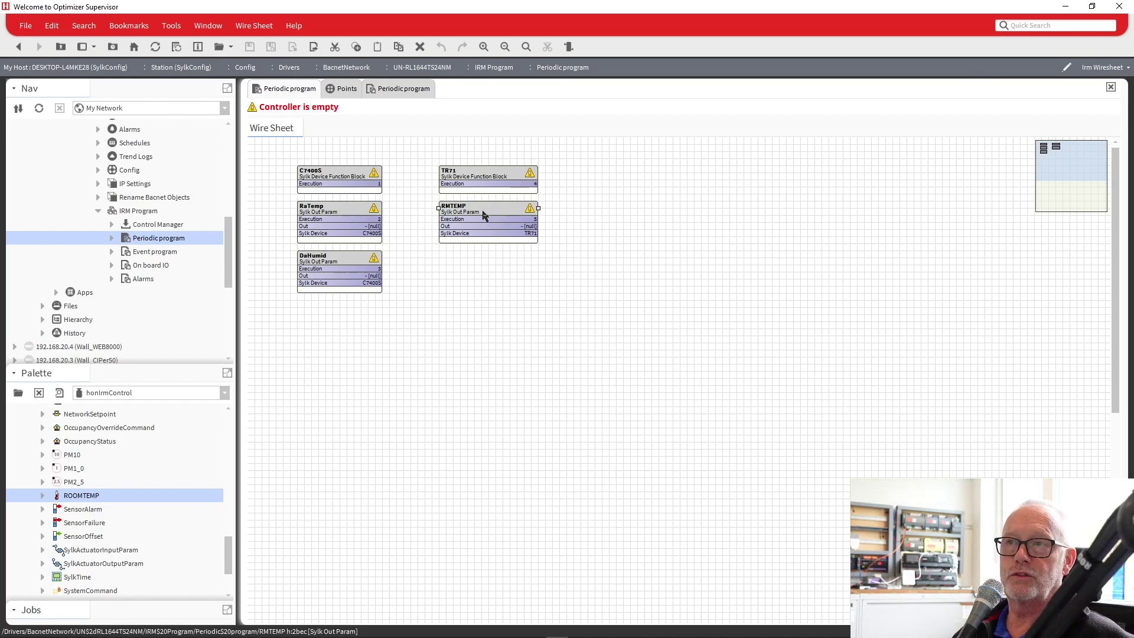
{"action": "left_click", "coordinate": [483, 176]}
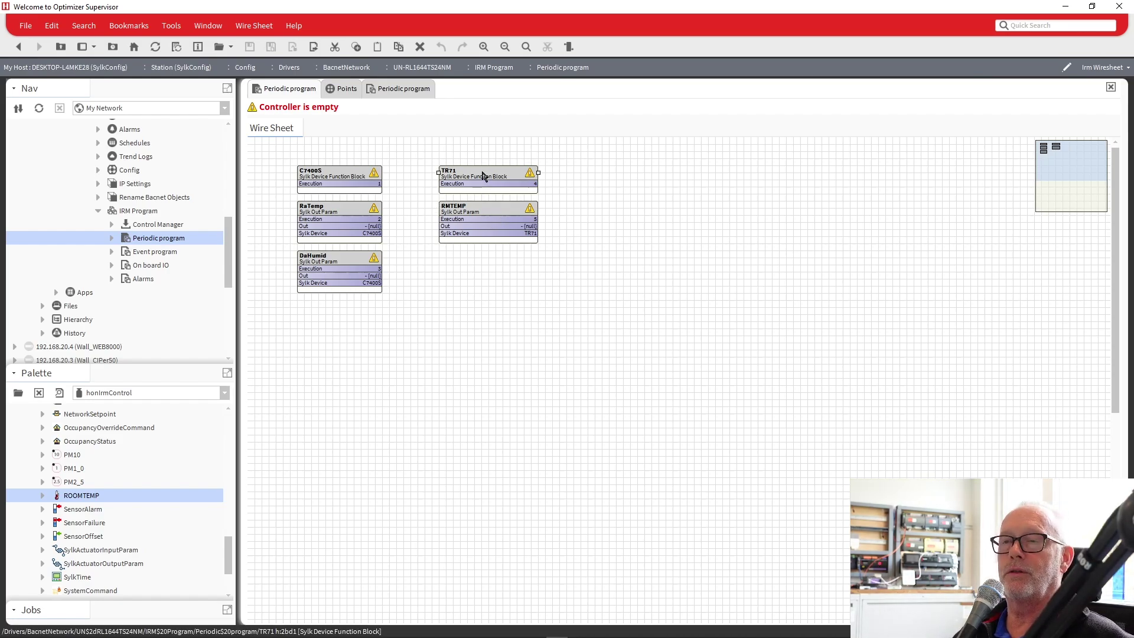
{"action": "right_click", "coordinate": [483, 175]}
{"action": "mouse_move", "coordinate": [494, 180]}
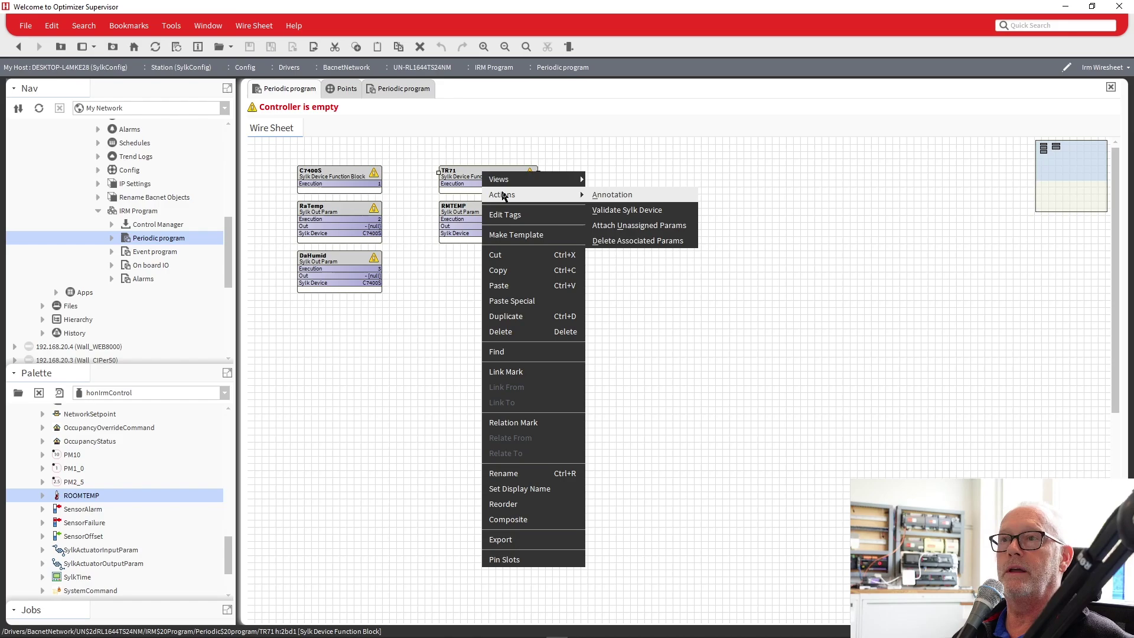
{"action": "left_click", "coordinate": [620, 211]}
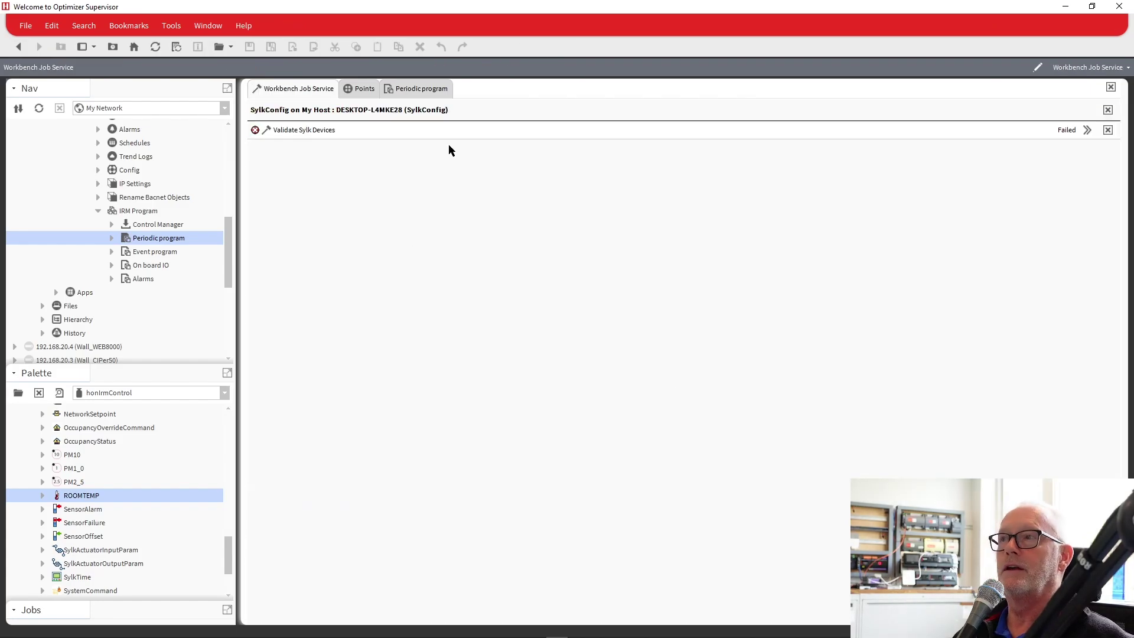
- Read the failed validation job log citing TR71's empty label and missing middle parameter, then close it
{"action": "left_click", "coordinate": [1088, 130]}
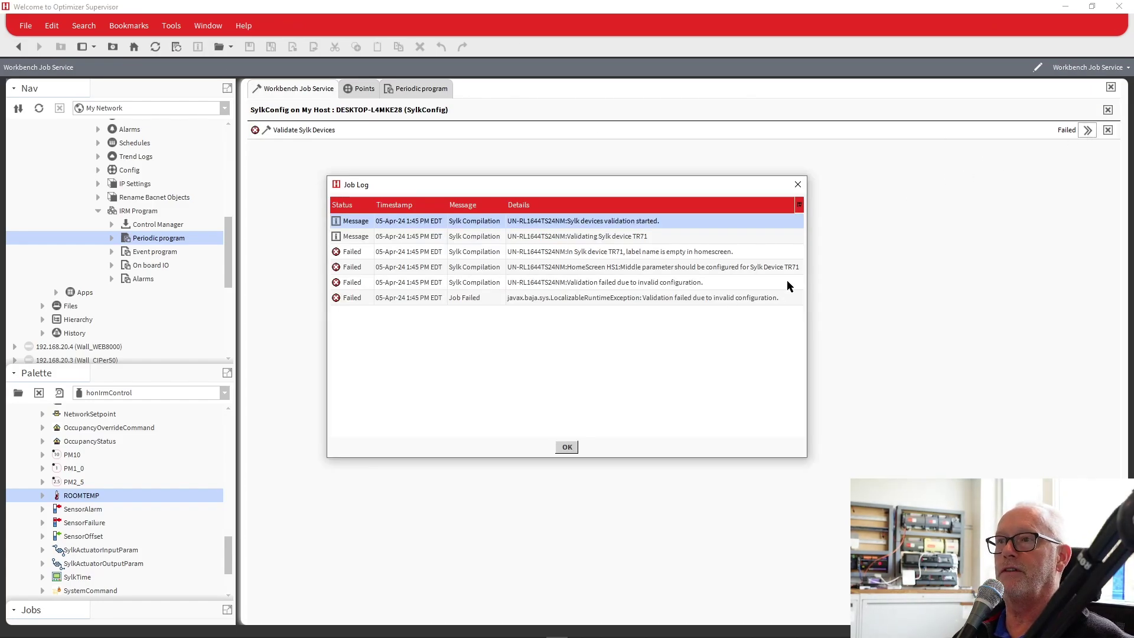
{"action": "left_click_drag", "start_coordinate": [808, 278], "coordinate": [917, 280]}
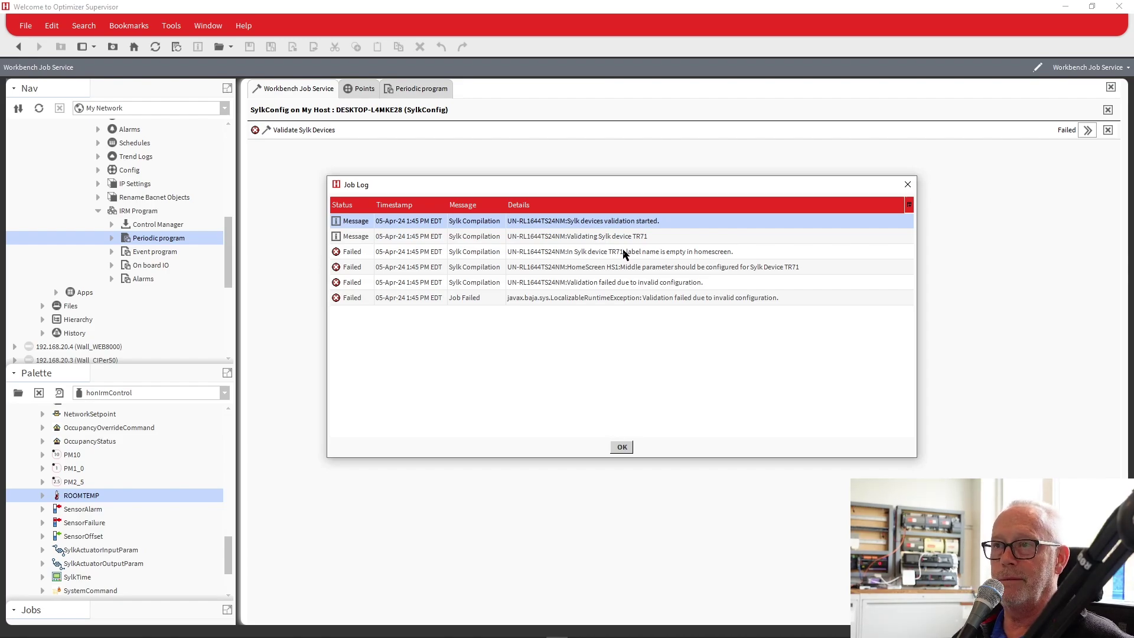
{"action": "left_click", "coordinate": [623, 448]}
- Open TR71's properties, expand Home Screen Options > HS1, and enter RM101 as Label Name
{"action": "left_click", "coordinate": [18, 47]}
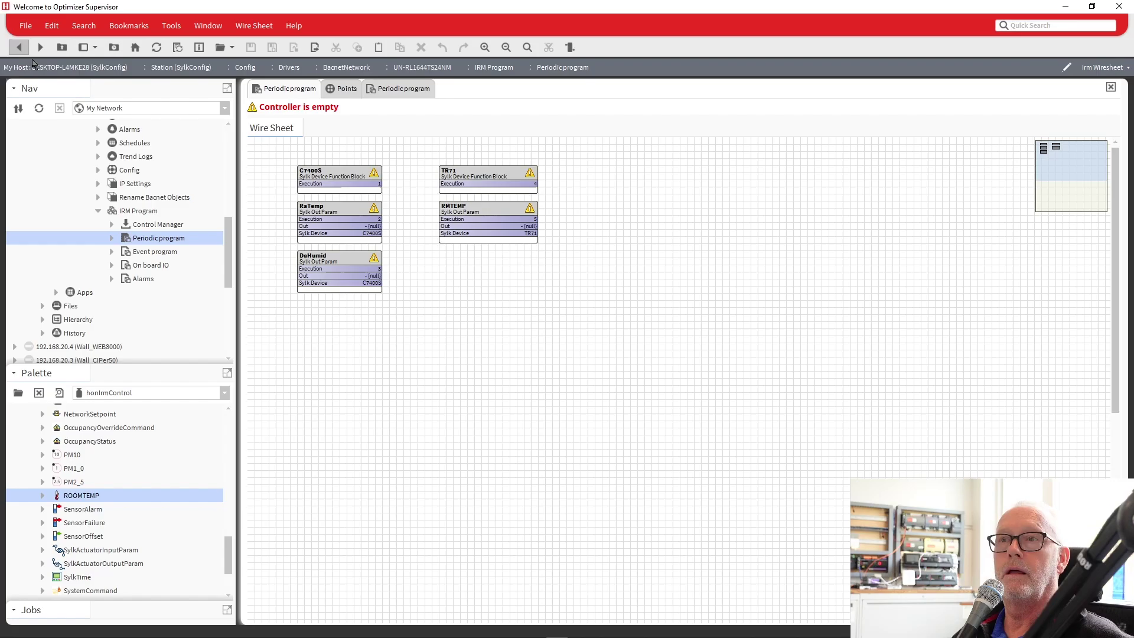
{"action": "double_click", "coordinate": [473, 182]}
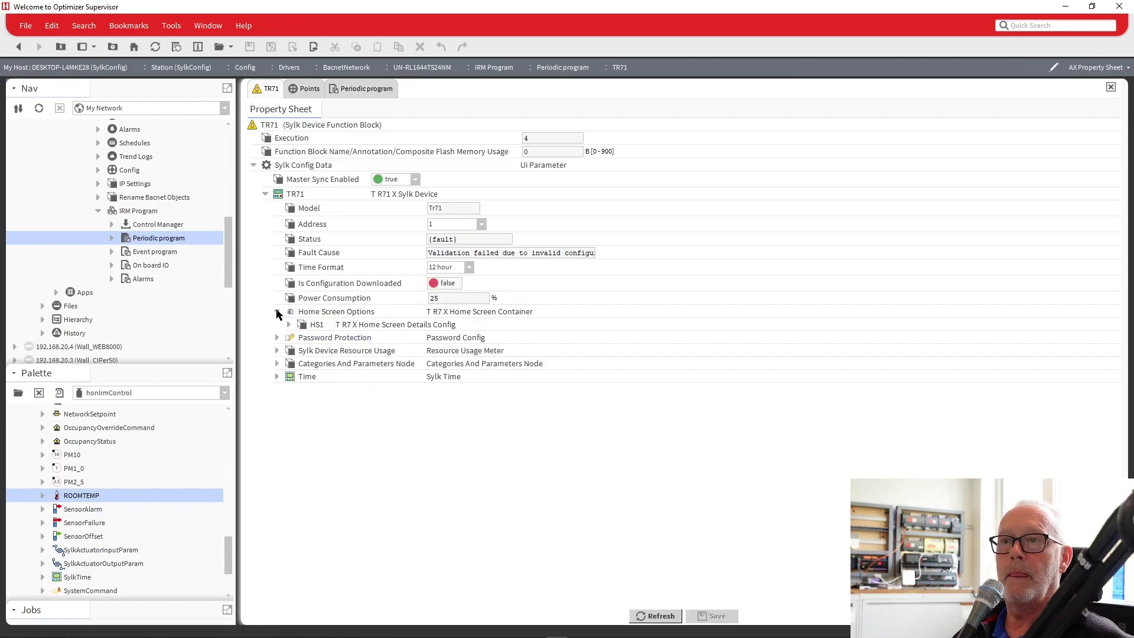
{"action": "left_click", "coordinate": [277, 313]}
{"action": "left_click", "coordinate": [277, 313]}
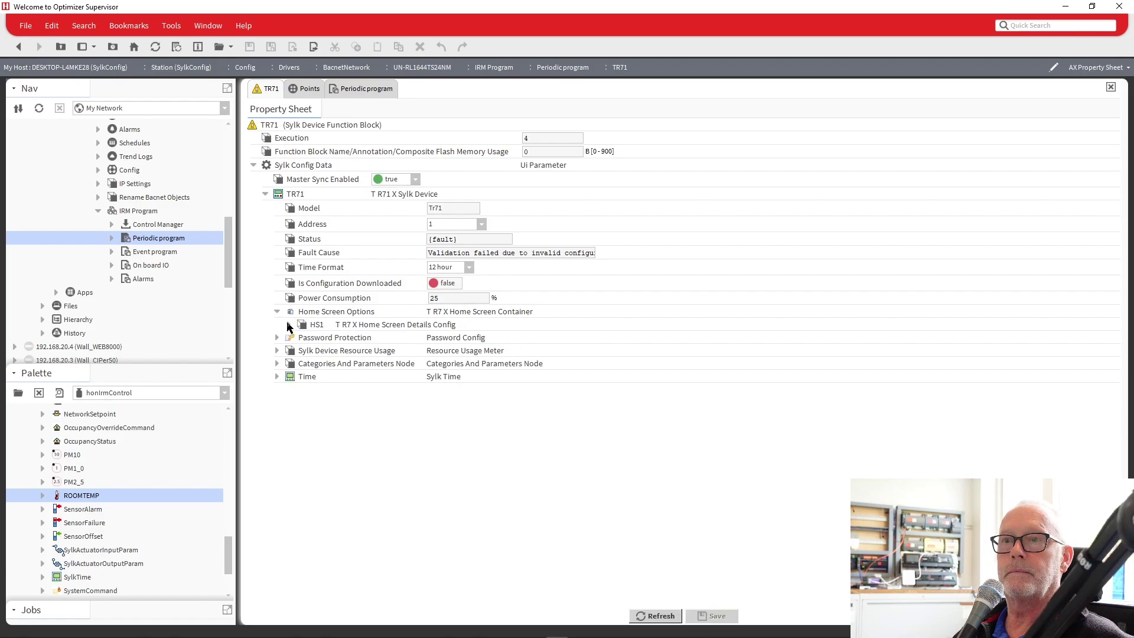
{"action": "left_click", "coordinate": [289, 325]}
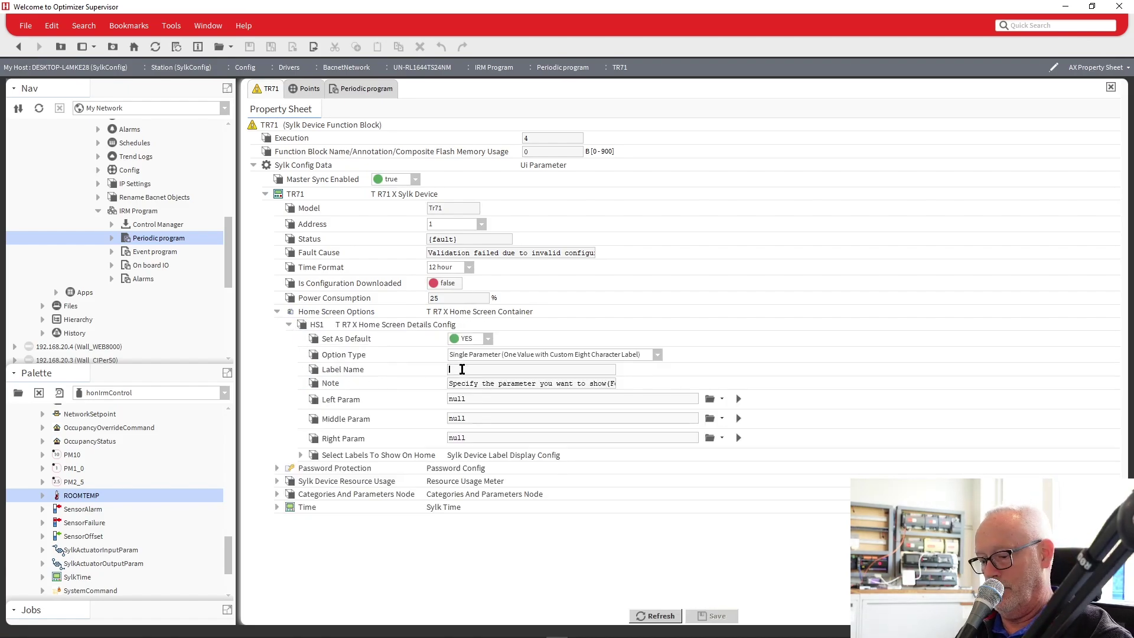
{"action": "type", "text": "RM101"}
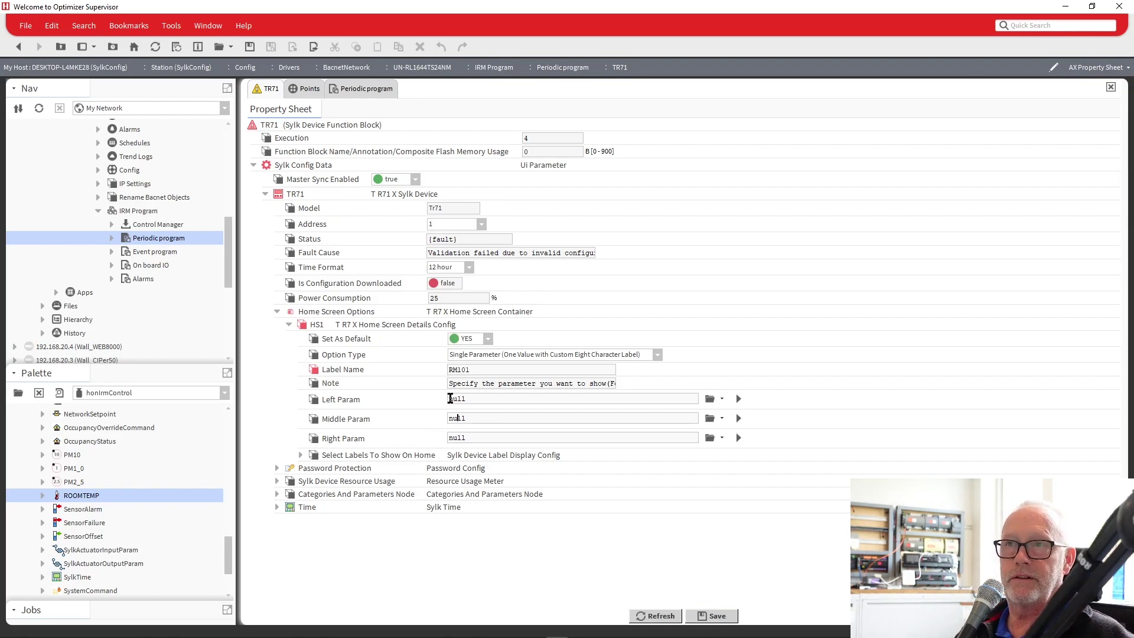
- Copy the RMTEMP block from the Periodic program wire sheet
{"action": "left_click", "coordinate": [363, 93]}
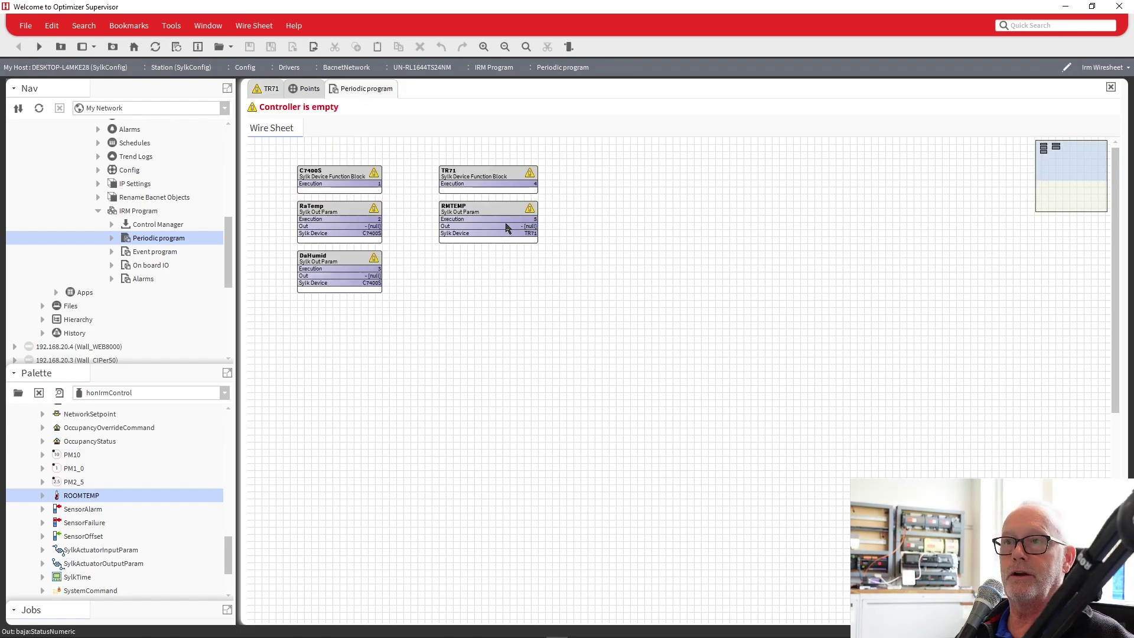
{"action": "right_click", "coordinate": [485, 209]}
{"action": "mouse_move", "coordinate": [486, 219]}
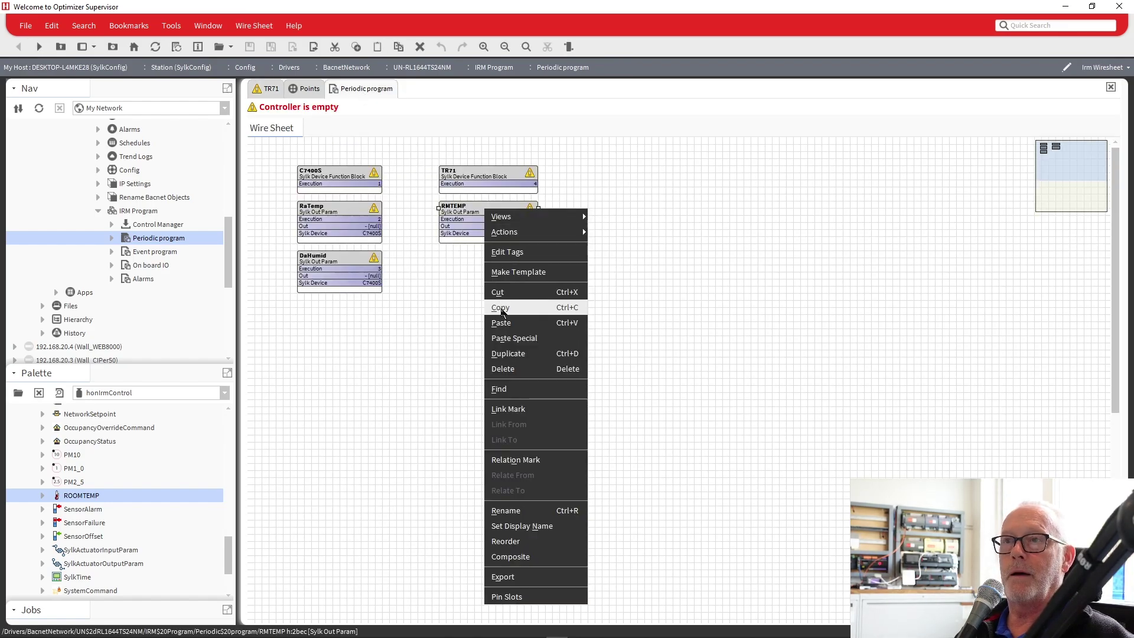
{"action": "left_click", "coordinate": [473, 244]}
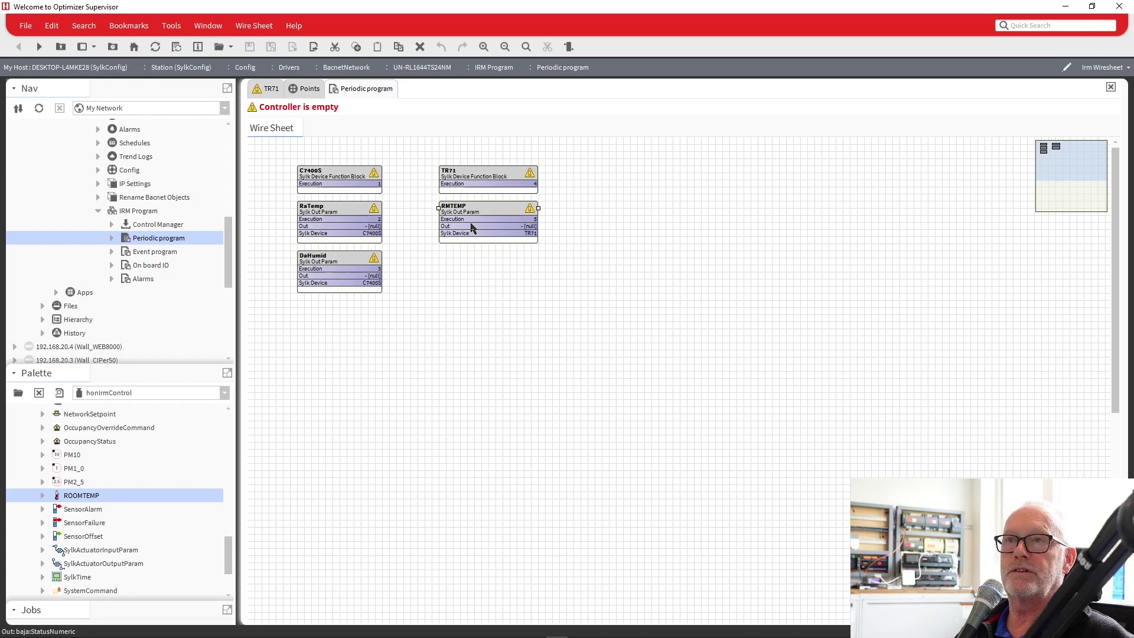
- Paste RMTEMP into TR71's Middle Param and save the home screen settings
{"action": "left_click", "coordinate": [266, 89]}
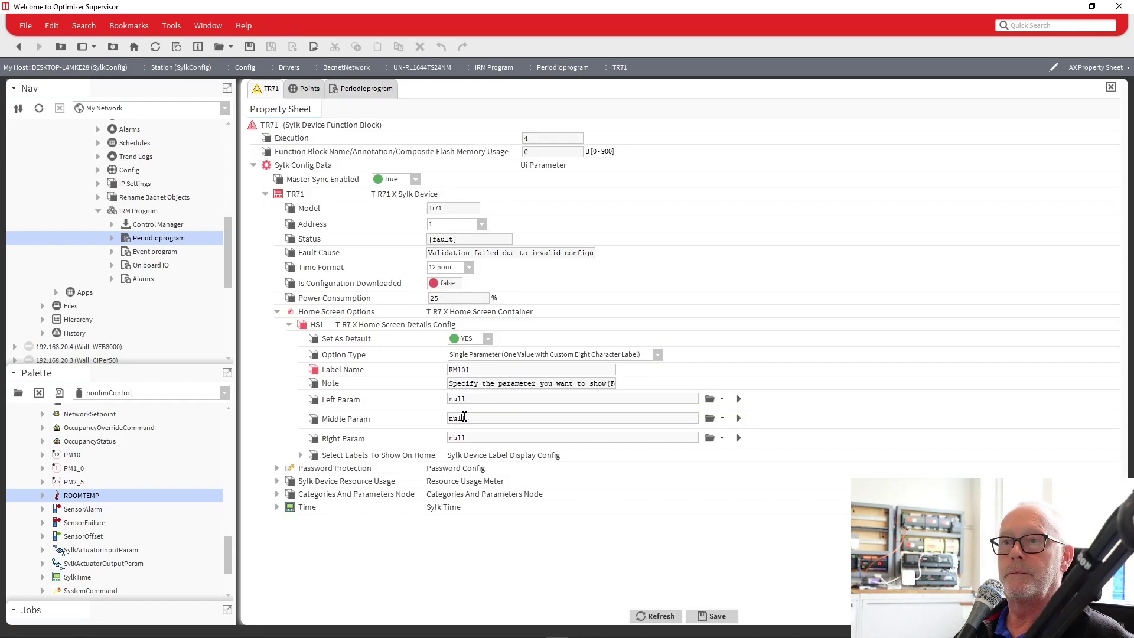
{"action": "double_click", "coordinate": [465, 417]}
{"action": "key", "text": "ctrl+v"}
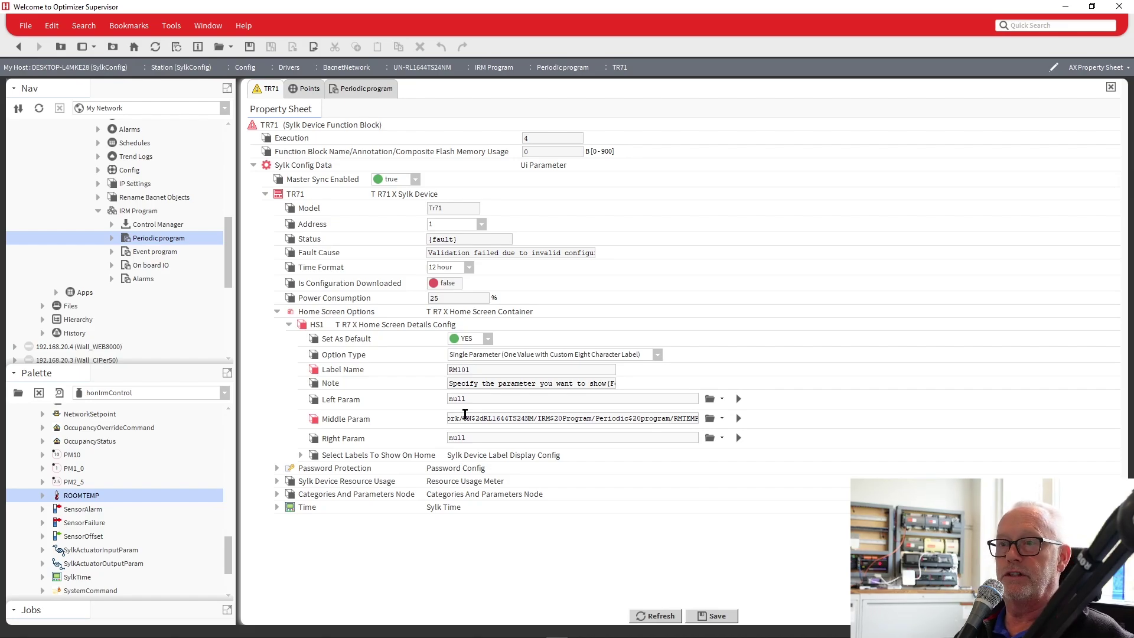
{"action": "left_click", "coordinate": [713, 617]}
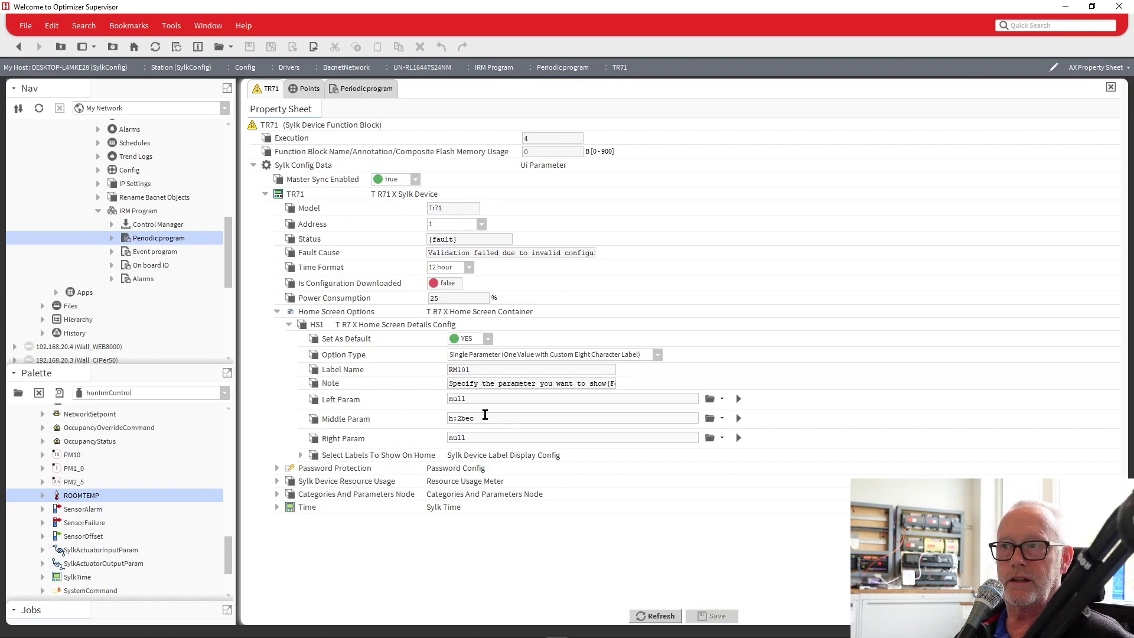
{"action": "left_click", "coordinate": [738, 418]}
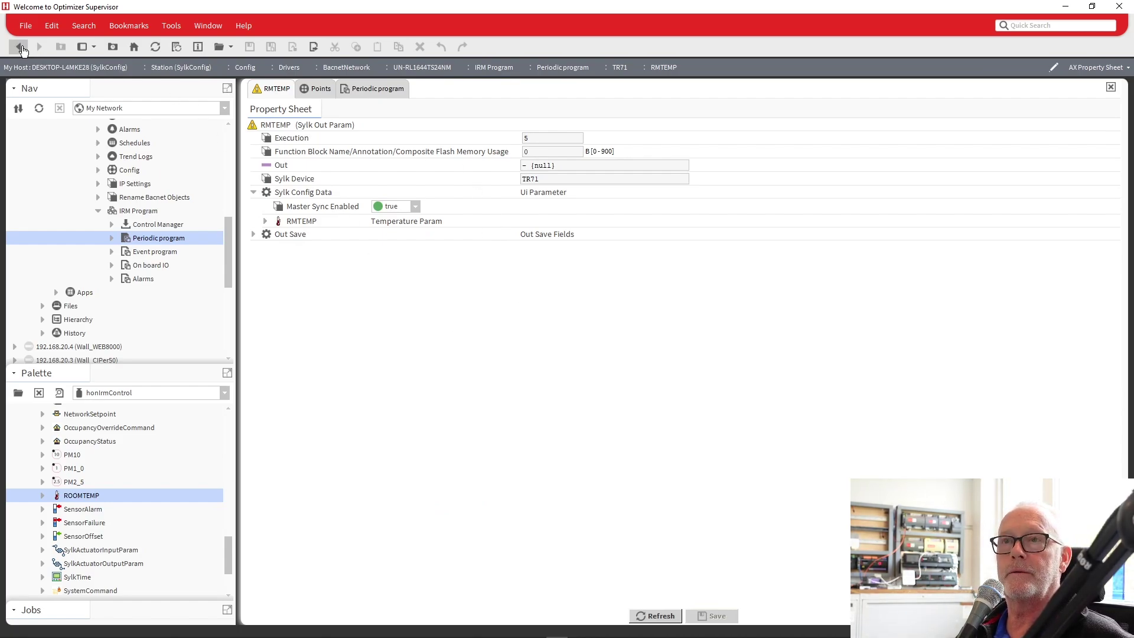
{"action": "left_click", "coordinate": [19, 47]}
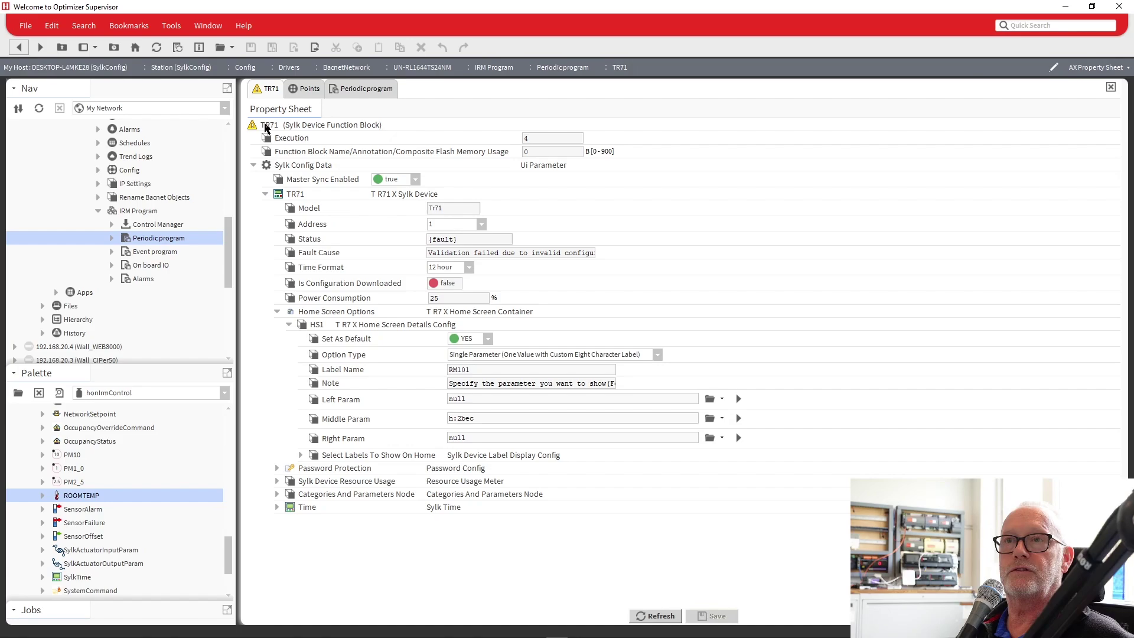
- Validate the TR71 Sylk device again, then return to its property sheet
{"action": "right_click", "coordinate": [274, 125]}
{"action": "mouse_move", "coordinate": [298, 152]}
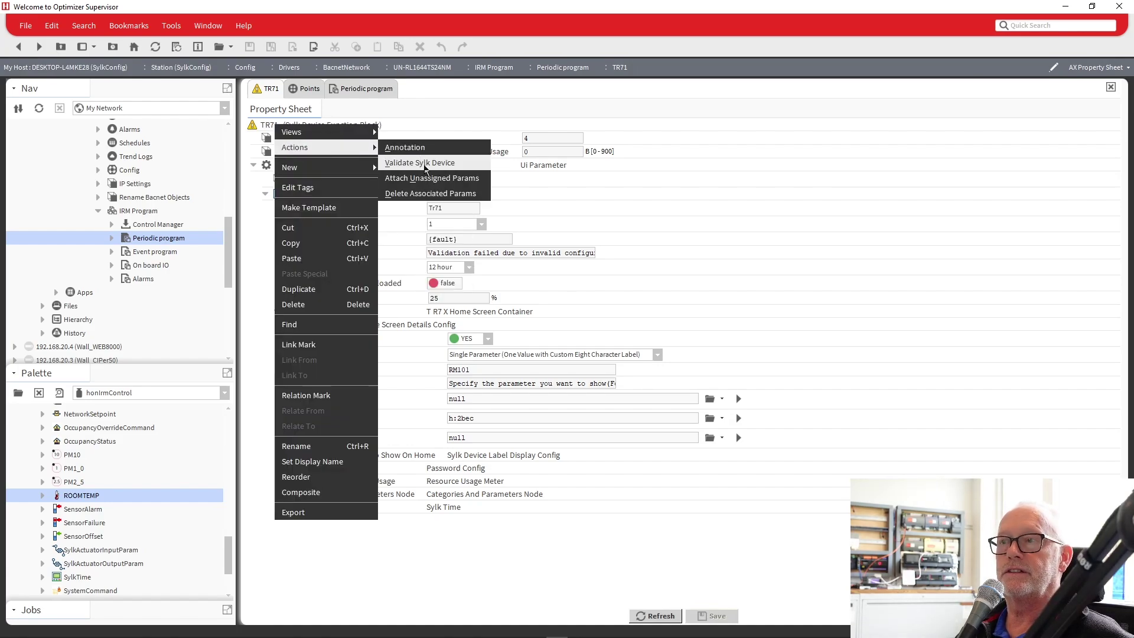
{"action": "left_click", "coordinate": [422, 164]}
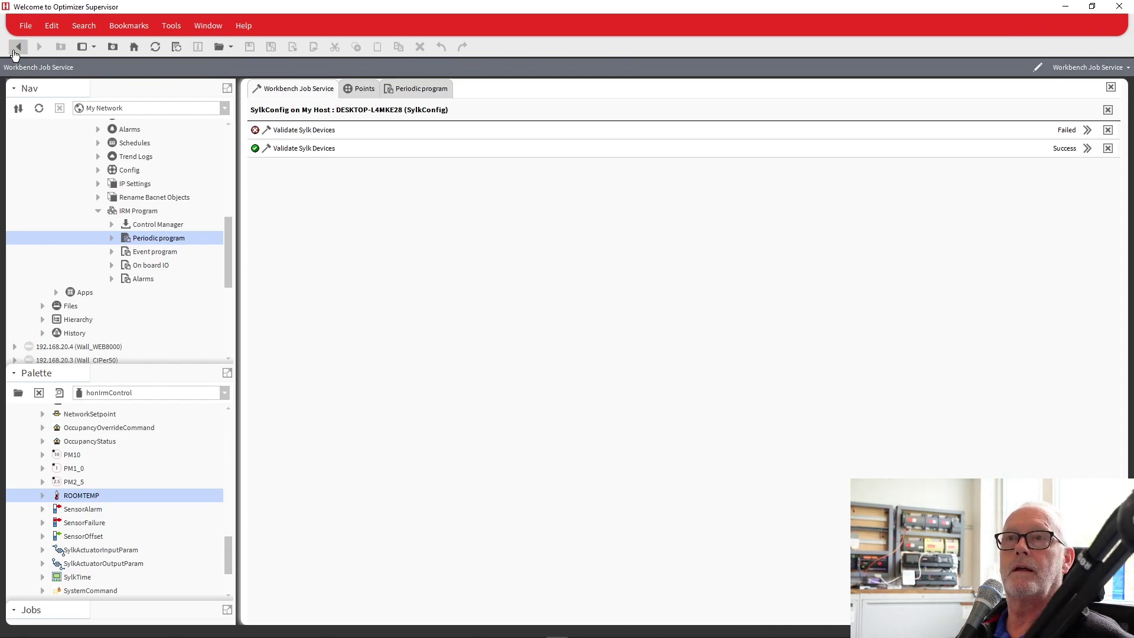
{"action": "left_click", "coordinate": [14, 52]}
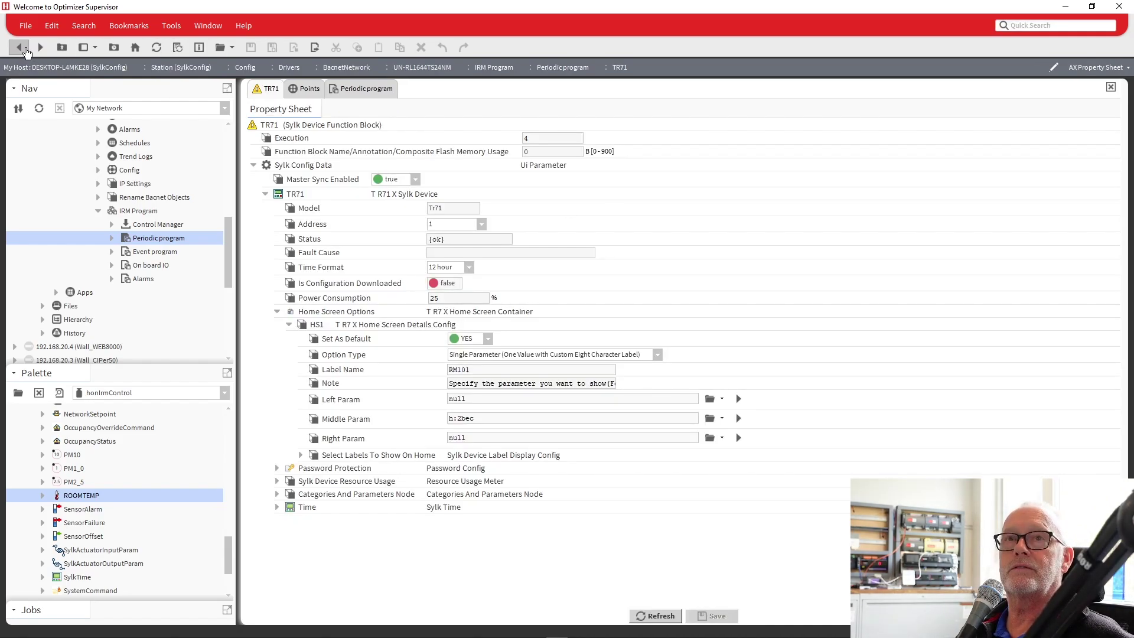
- Teach the full IRM Program application to the controller and confirm the download
{"action": "left_click", "coordinate": [19, 47]}
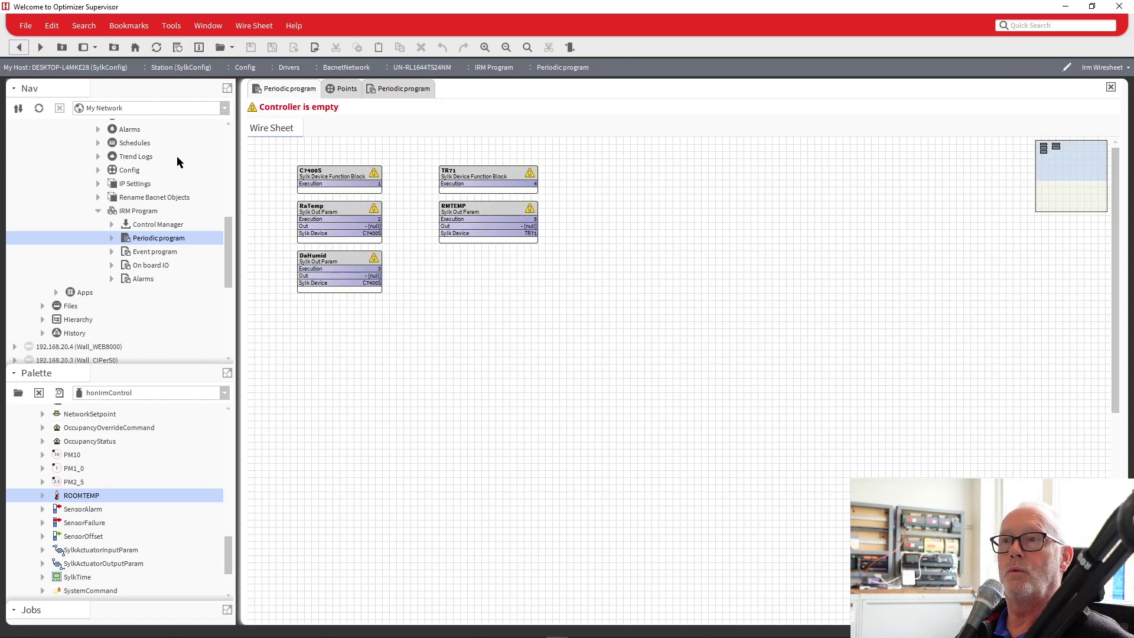
{"action": "right_click", "coordinate": [137, 210]}
{"action": "mouse_move", "coordinate": [157, 215]}
{"action": "mouse_move", "coordinate": [175, 254]}
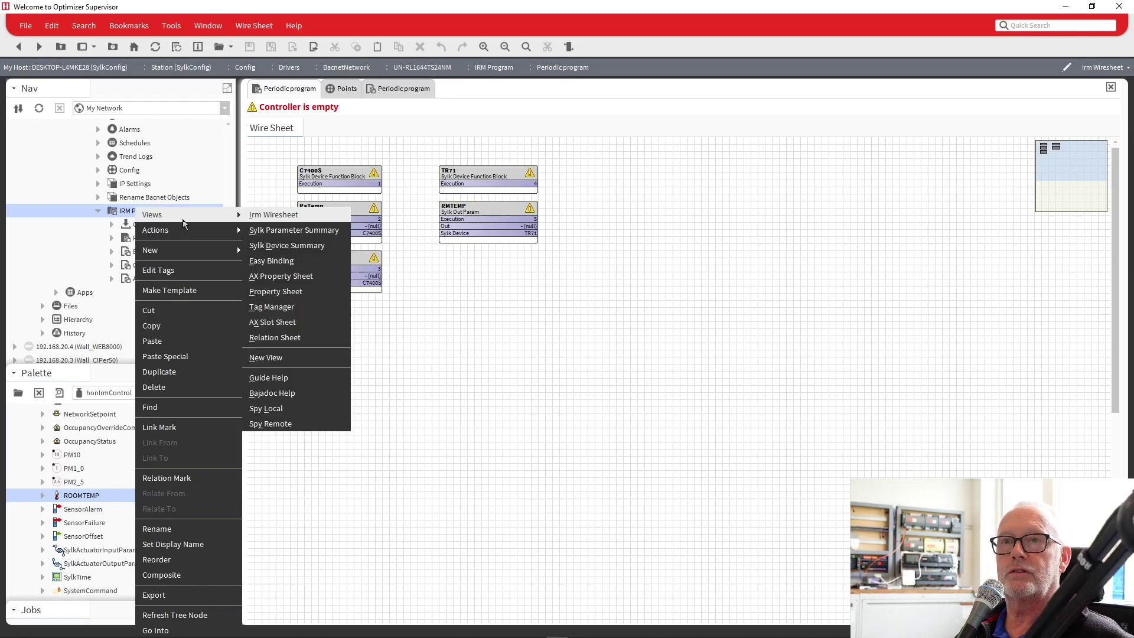
{"action": "mouse_move", "coordinate": [185, 231]}
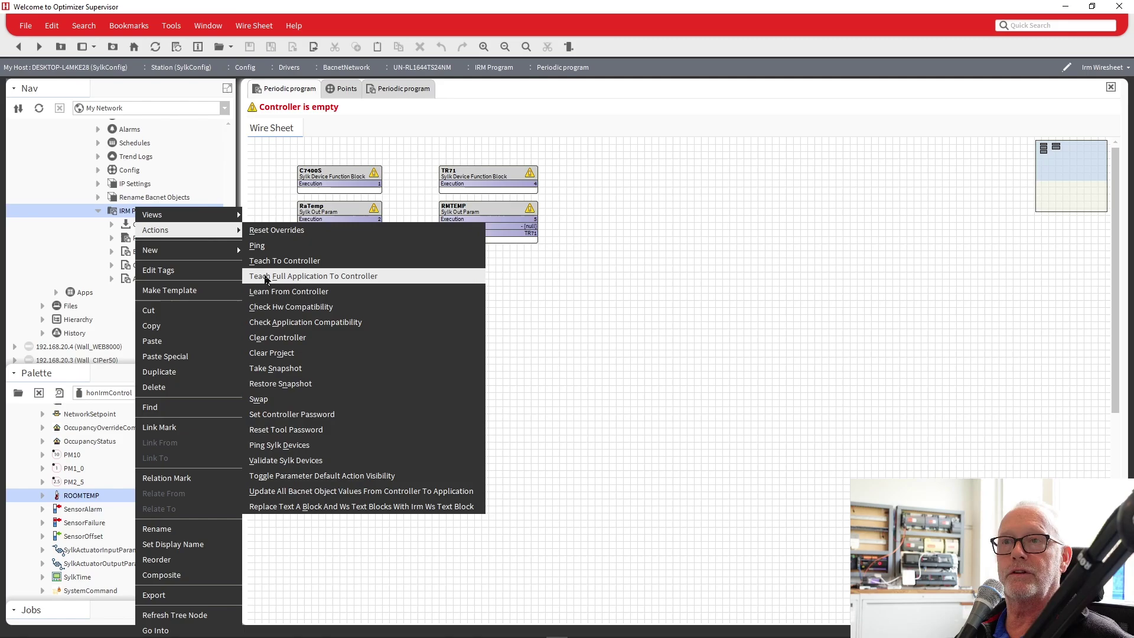
{"action": "left_click", "coordinate": [283, 276]}
{"action": "left_click", "coordinate": [544, 344]}
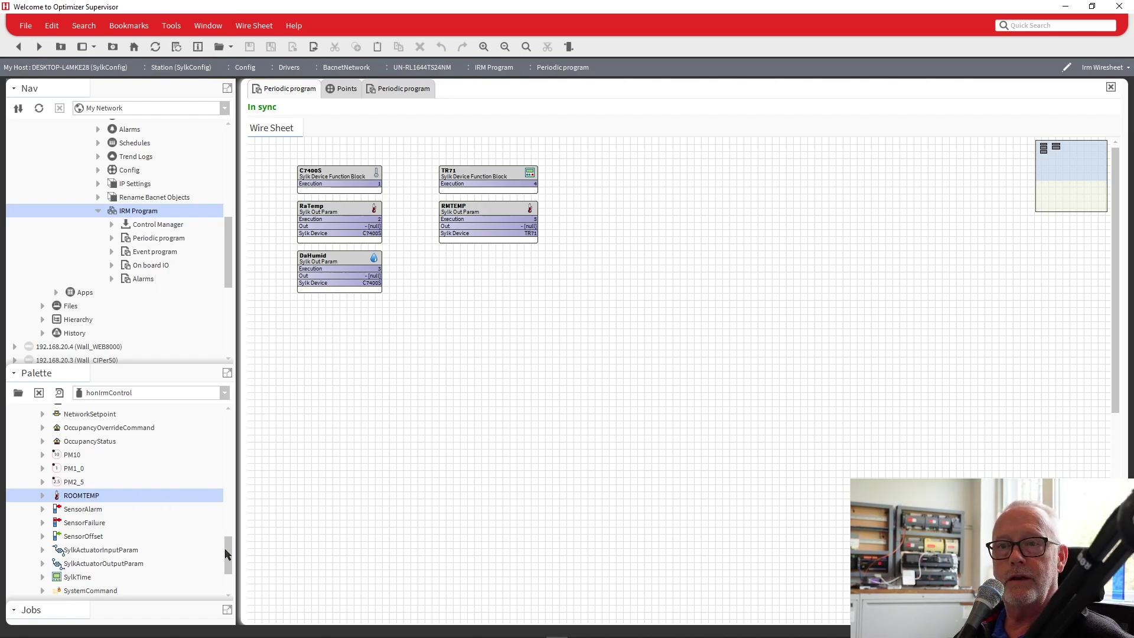
- Select ControllerAlarm, ControllerValue and NetworkSetpoint in the palette
{"action": "left_click_drag", "start_coordinate": [226, 554], "coordinate": [227, 532]}
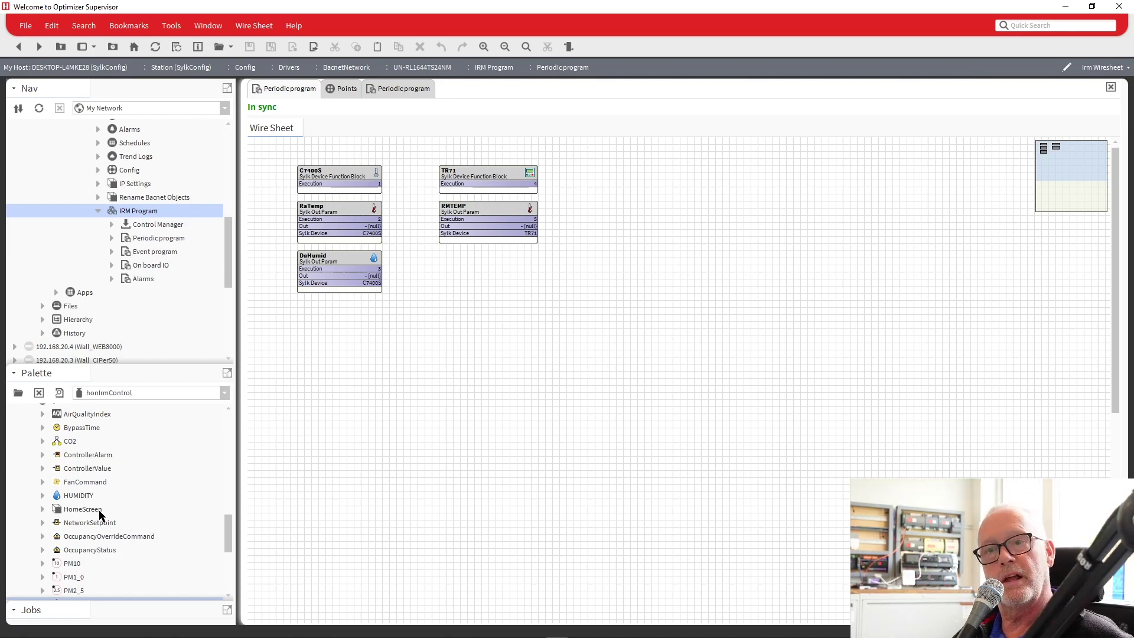
{"action": "left_click", "coordinate": [79, 459]}
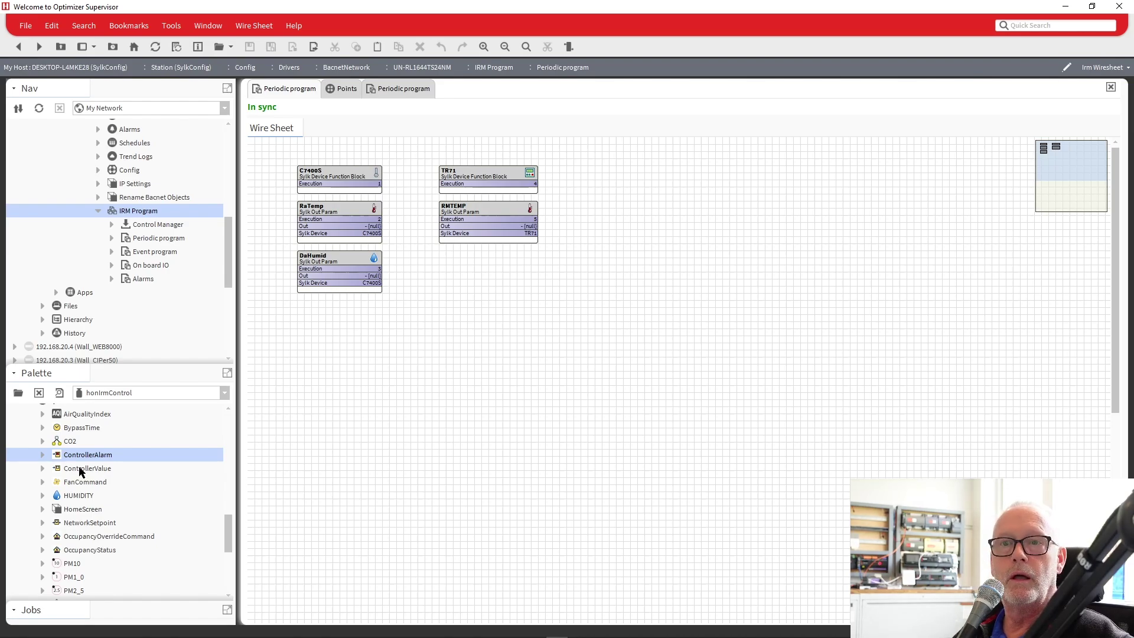
{"action": "left_click", "coordinate": [81, 468], "text": "ctrl"}
{"action": "left_click", "coordinate": [79, 523], "text": "ctrl"}
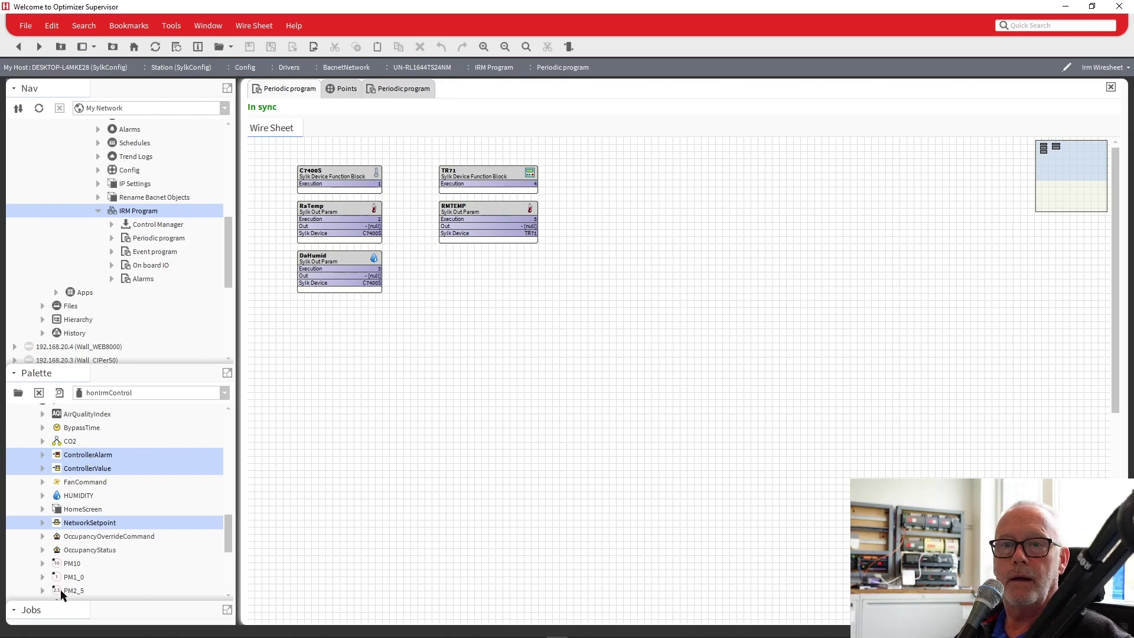
- Review the download job in the enlarged job list, then inspect RMTEMP's 74.90 output
{"action": "left_click_drag", "start_coordinate": [62, 607], "coordinate": [62, 456]}
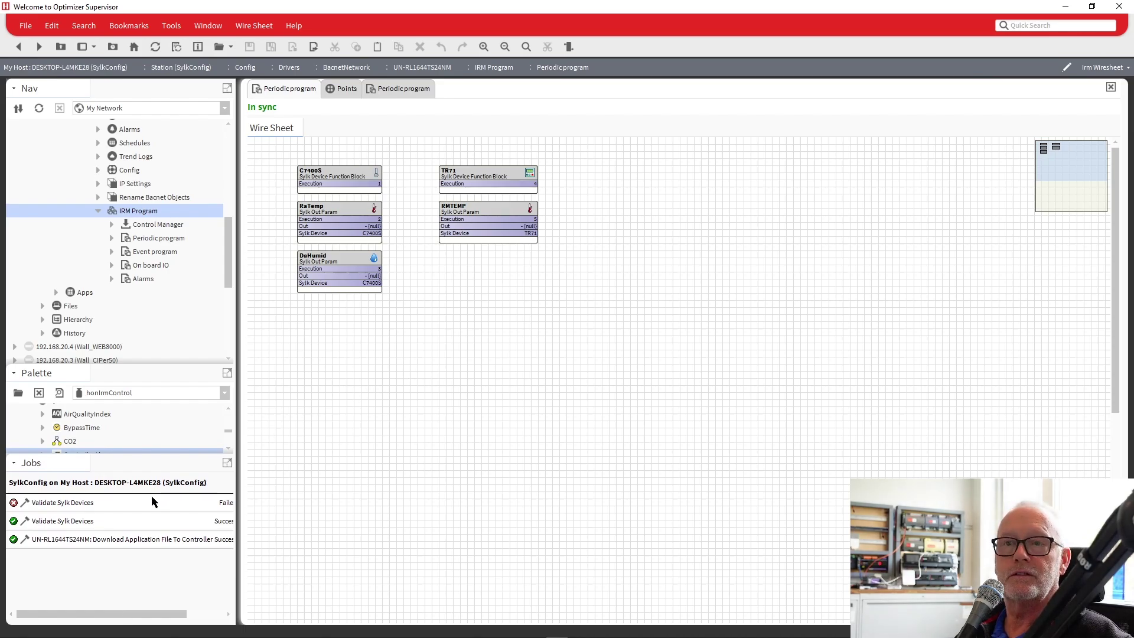
{"action": "left_click_drag", "start_coordinate": [162, 611], "coordinate": [242, 602]}
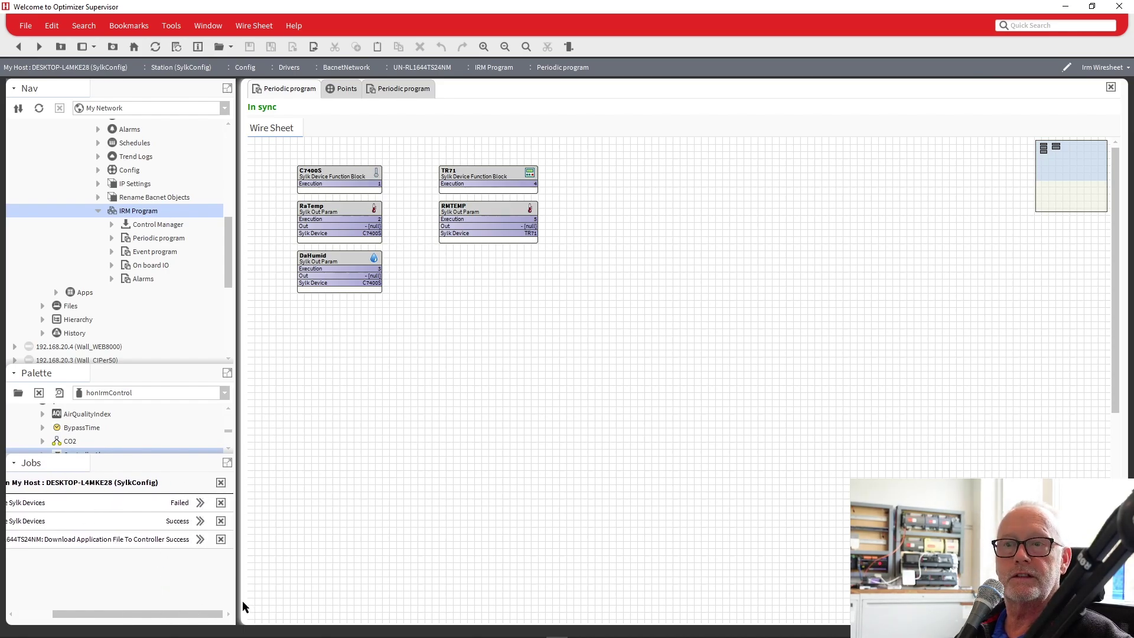
{"action": "left_click_drag", "start_coordinate": [172, 462], "coordinate": [173, 606]}
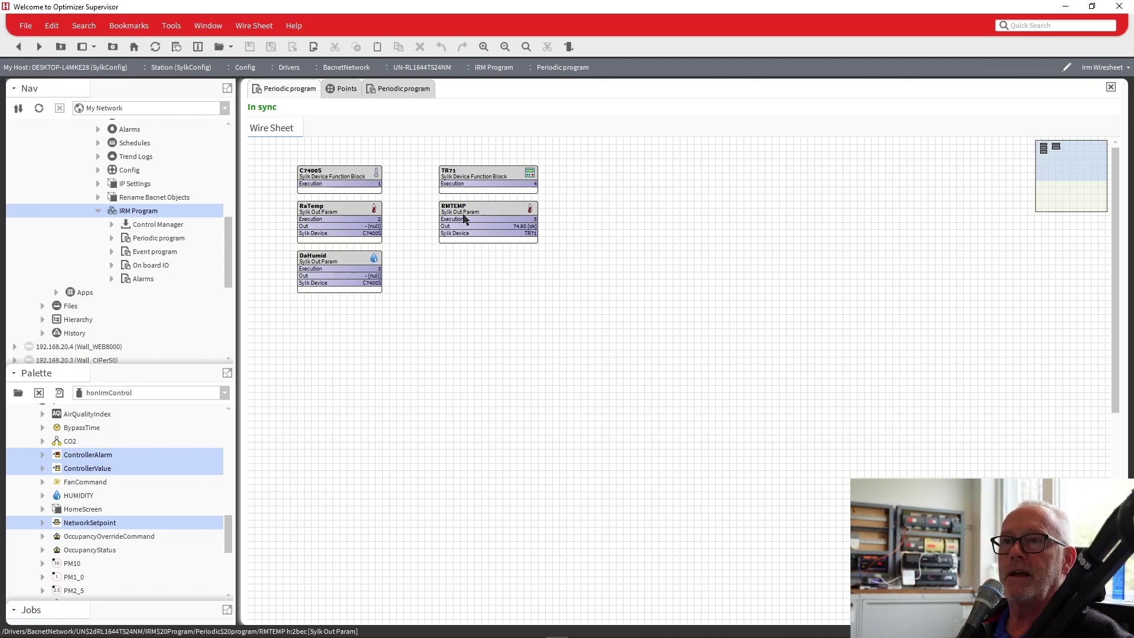
{"action": "left_click", "coordinate": [505, 232]}
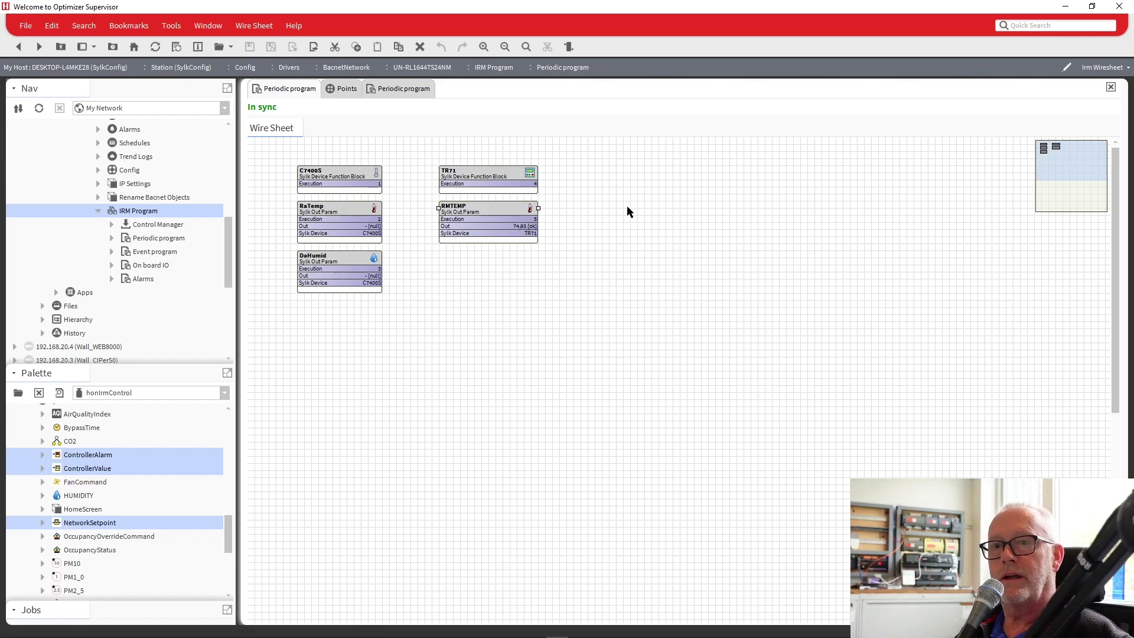
- Add a BacnetNumericOutput named RmTemp101 from honIrmControl BacnetObjects, linking RMTEMP Out to its In15
{"action": "left_click", "coordinate": [158, 391]}
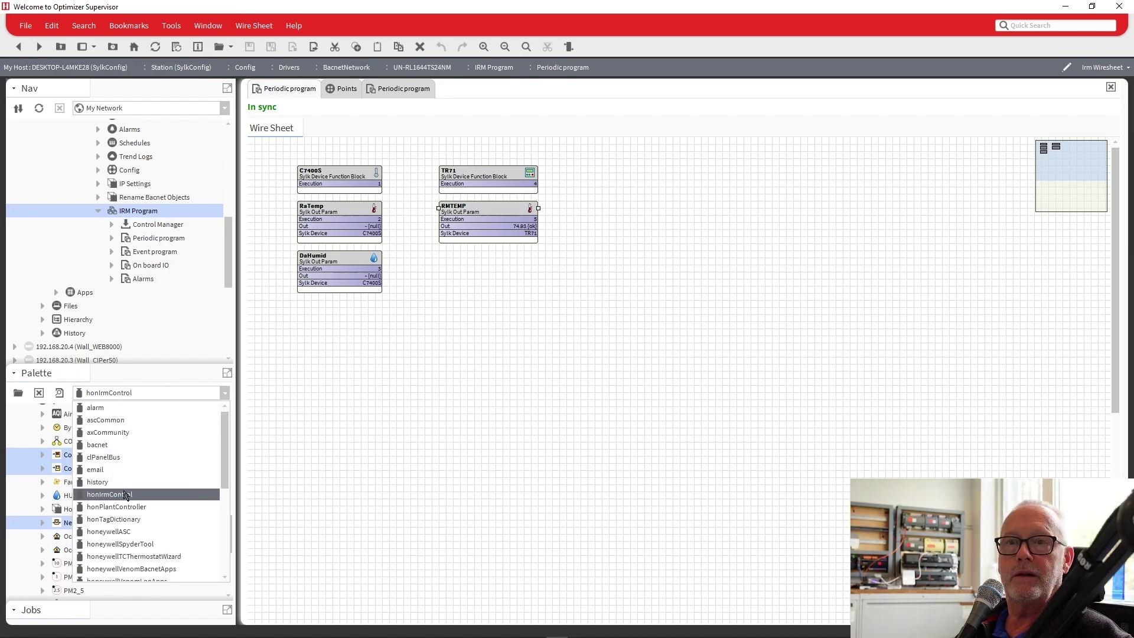
{"action": "left_click", "coordinate": [88, 406]}
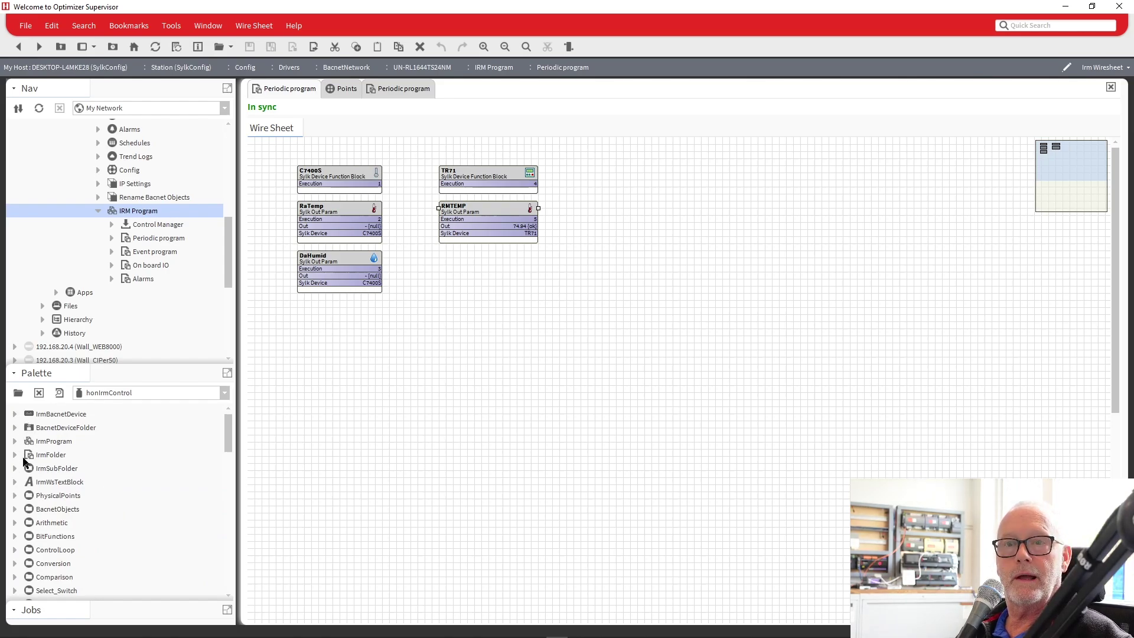
{"action": "left_click", "coordinate": [16, 508]}
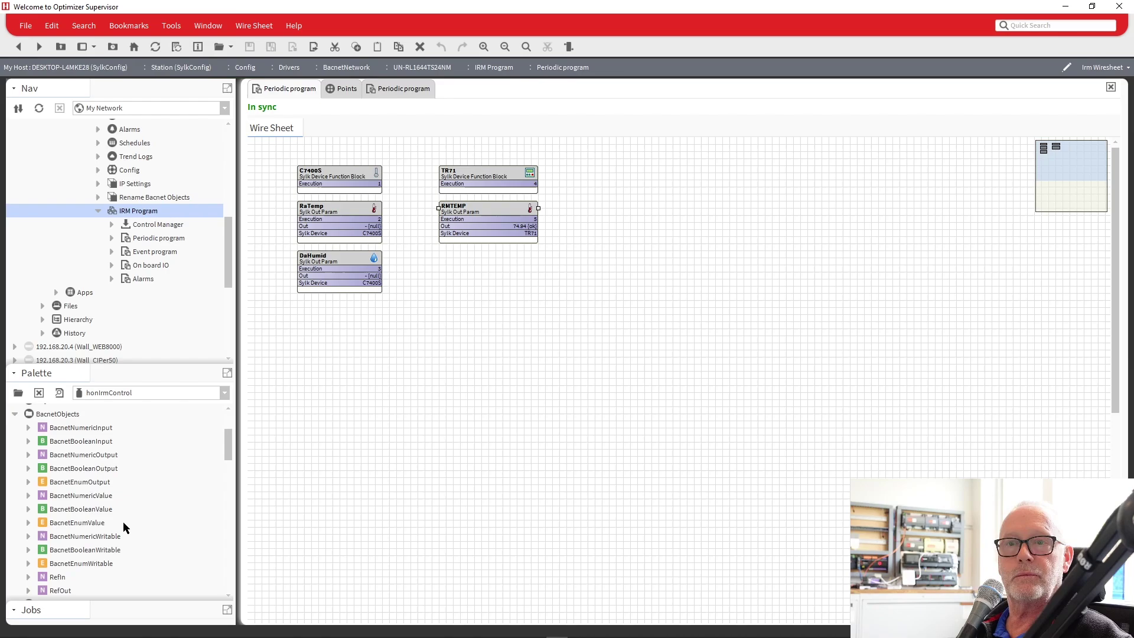
{"action": "left_click_drag", "start_coordinate": [86, 456], "coordinate": [587, 200]}
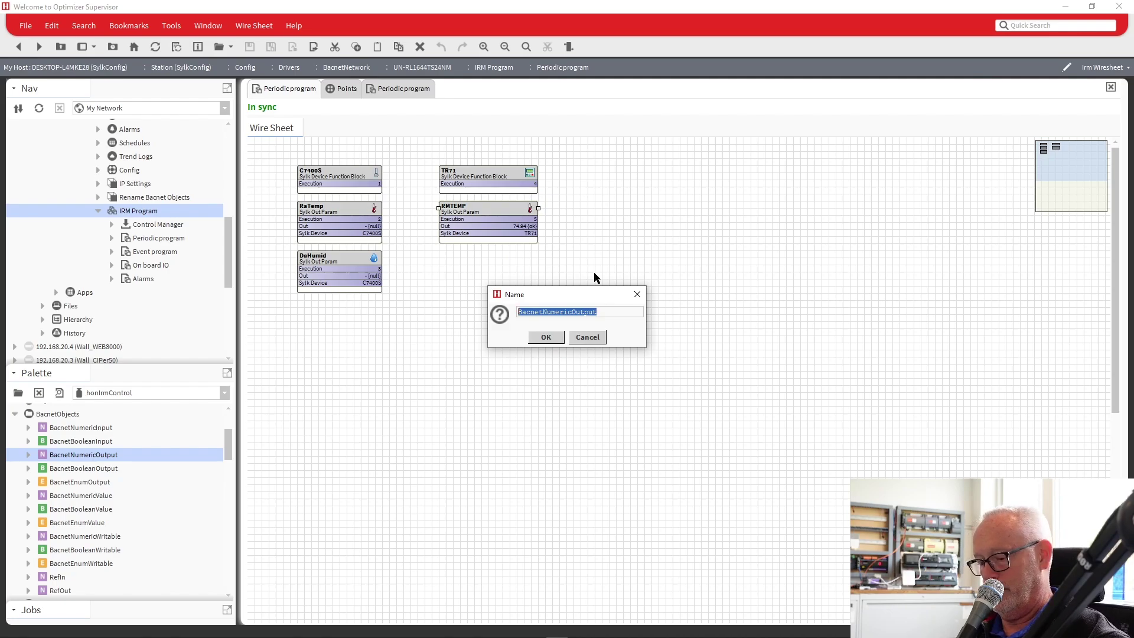
{"action": "type", "text": "RmTemp"}
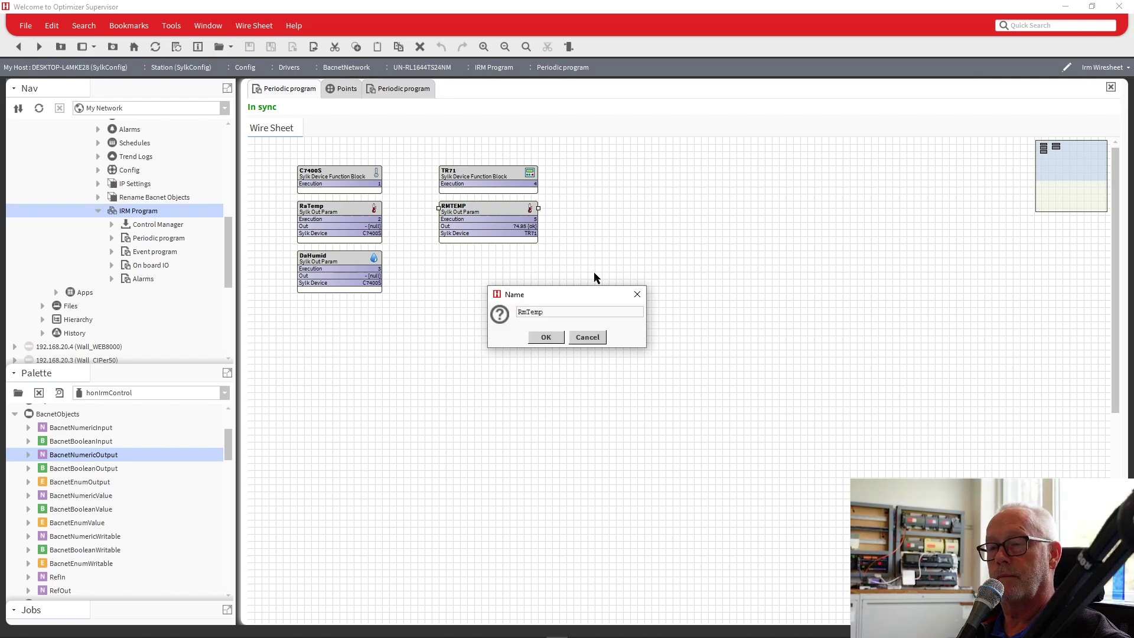
{"action": "type", "text": "101"}
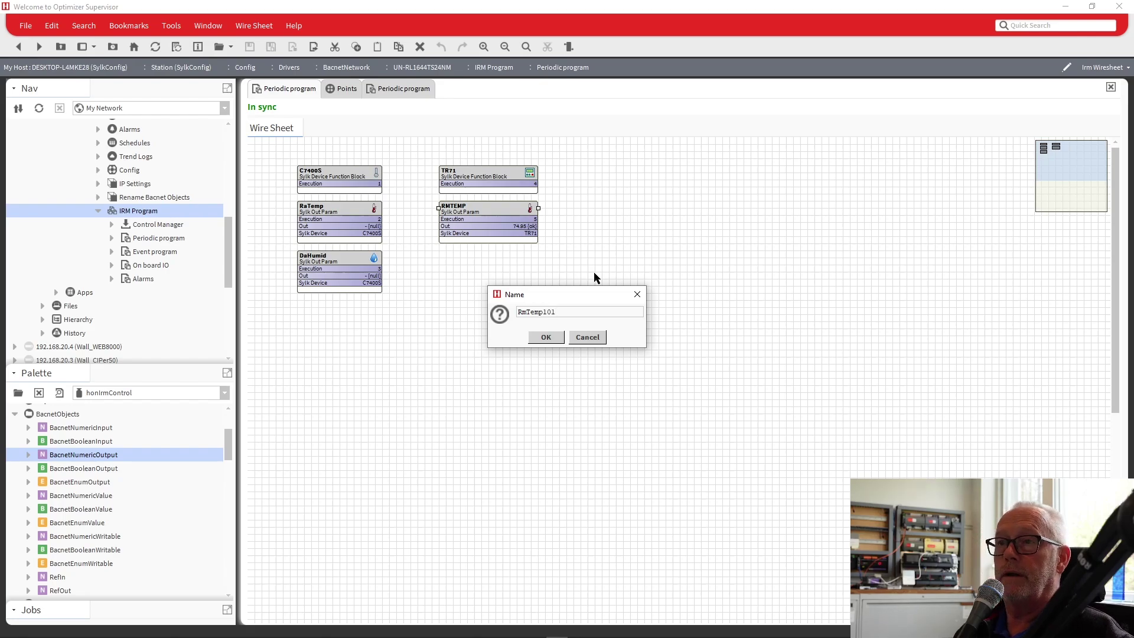
{"action": "left_click", "coordinate": [543, 336]}
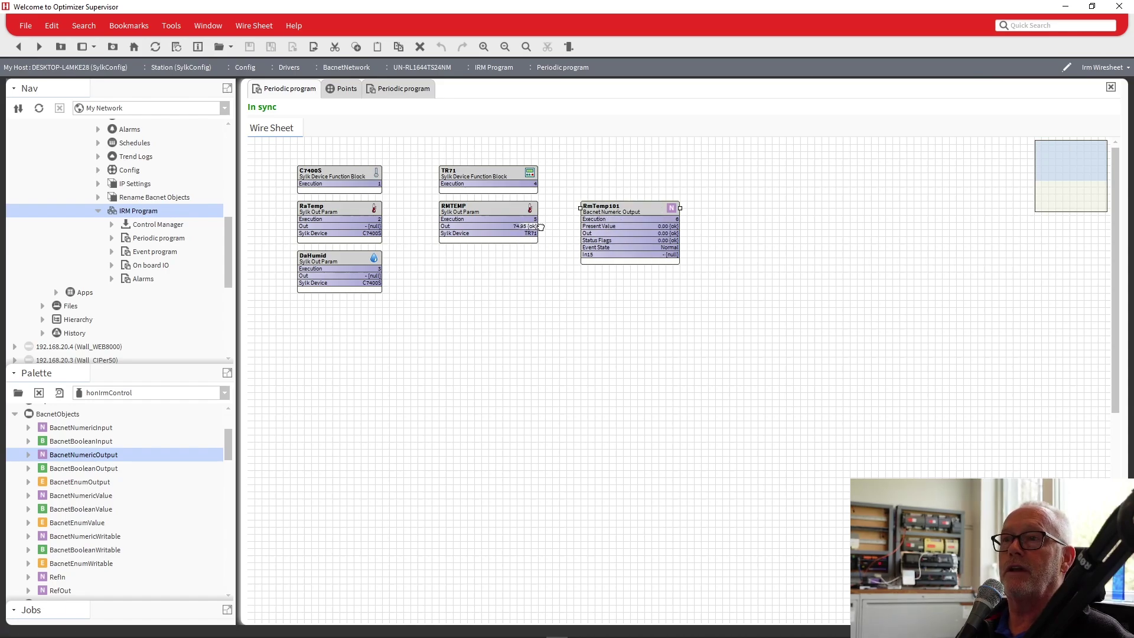
{"action": "left_click_drag", "start_coordinate": [523, 226], "coordinate": [570, 239]}
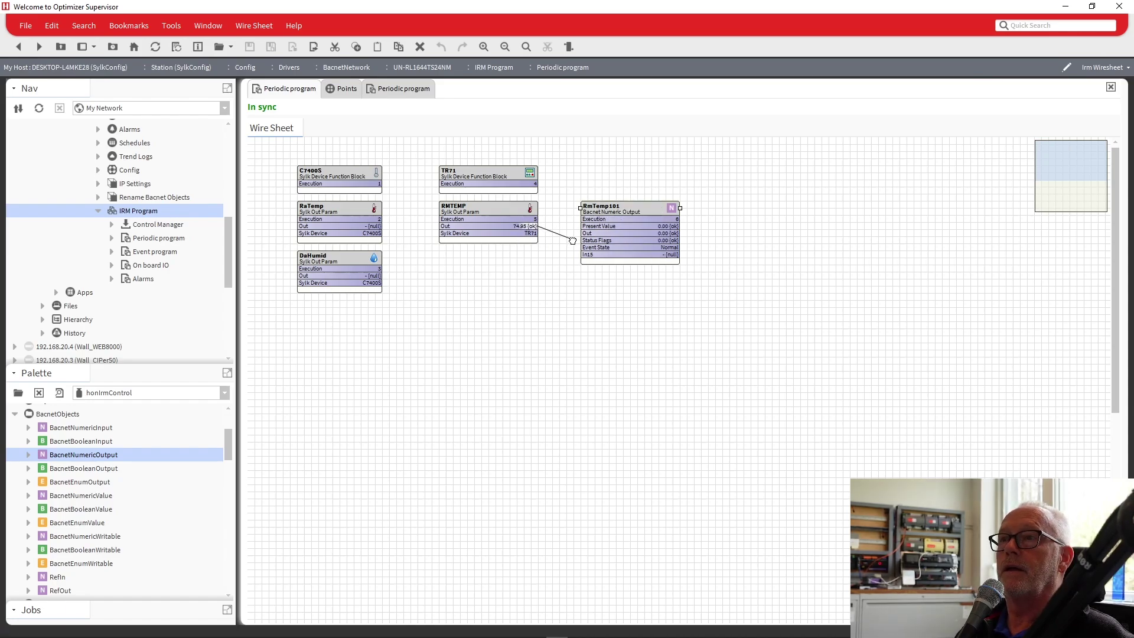
{"action": "left_click_drag", "start_coordinate": [573, 241], "coordinate": [590, 255]}
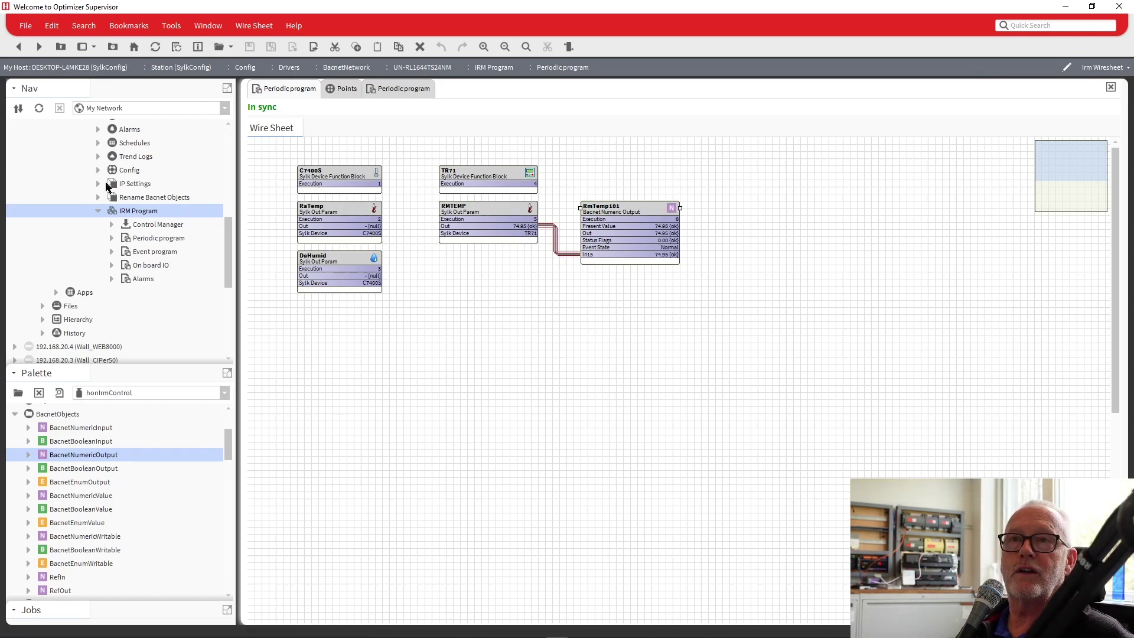
- Discover the controller's BACnet points and add RmTemp101 to the Points database
{"action": "scroll", "coordinate": [109, 188], "scroll_direction": "up", "scroll_amount": 1}
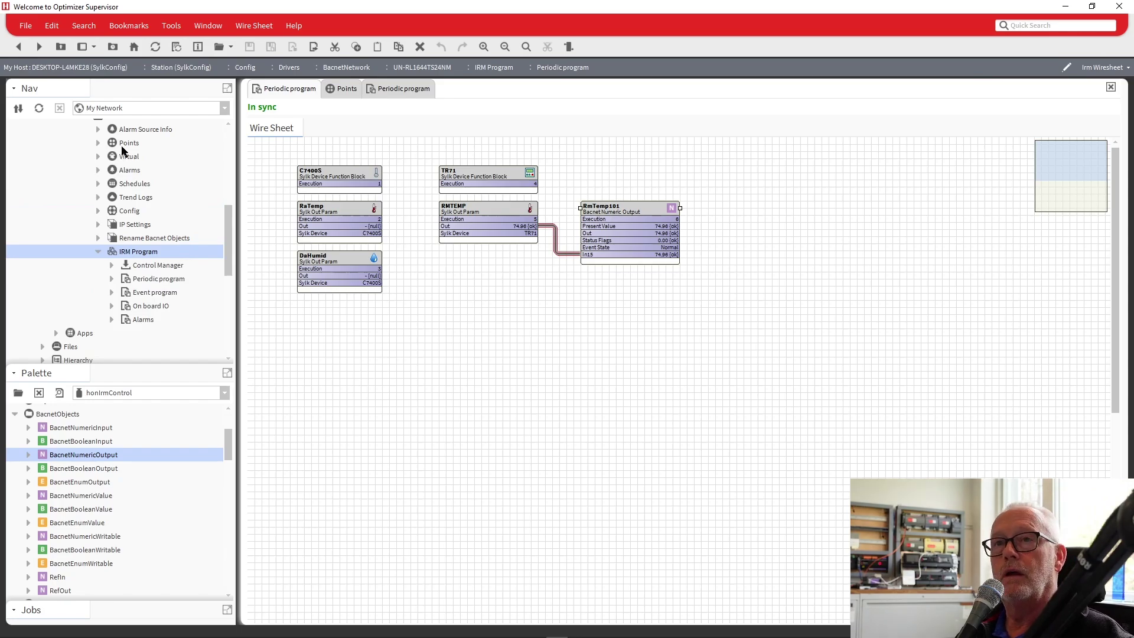
{"action": "scroll", "coordinate": [122, 151], "scroll_direction": "up", "scroll_amount": 2}
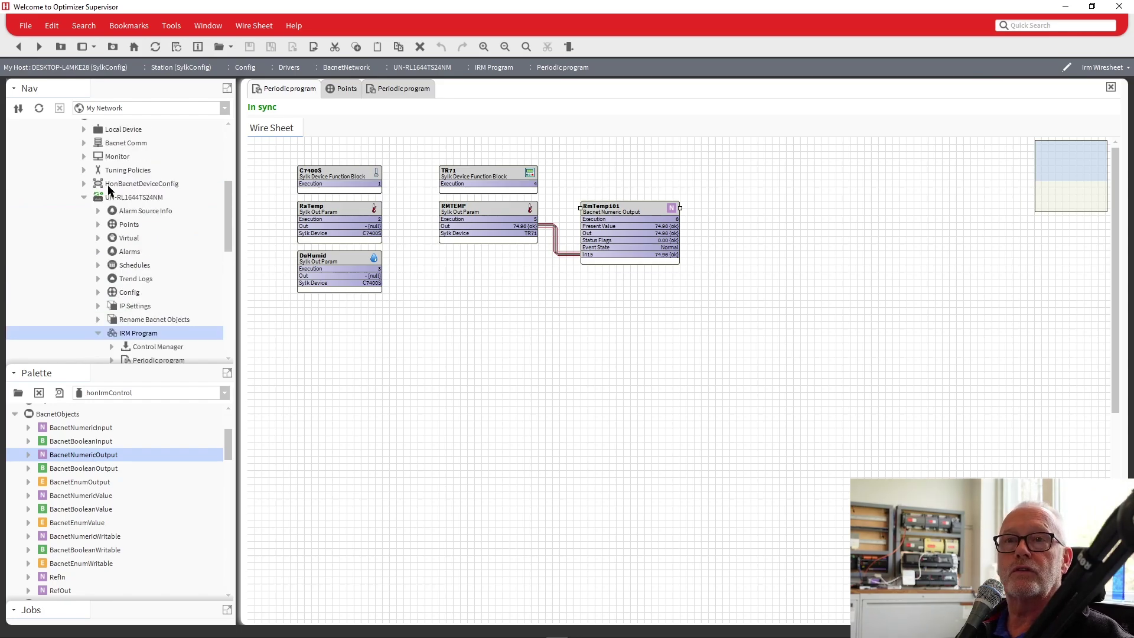
{"action": "double_click", "coordinate": [129, 225]}
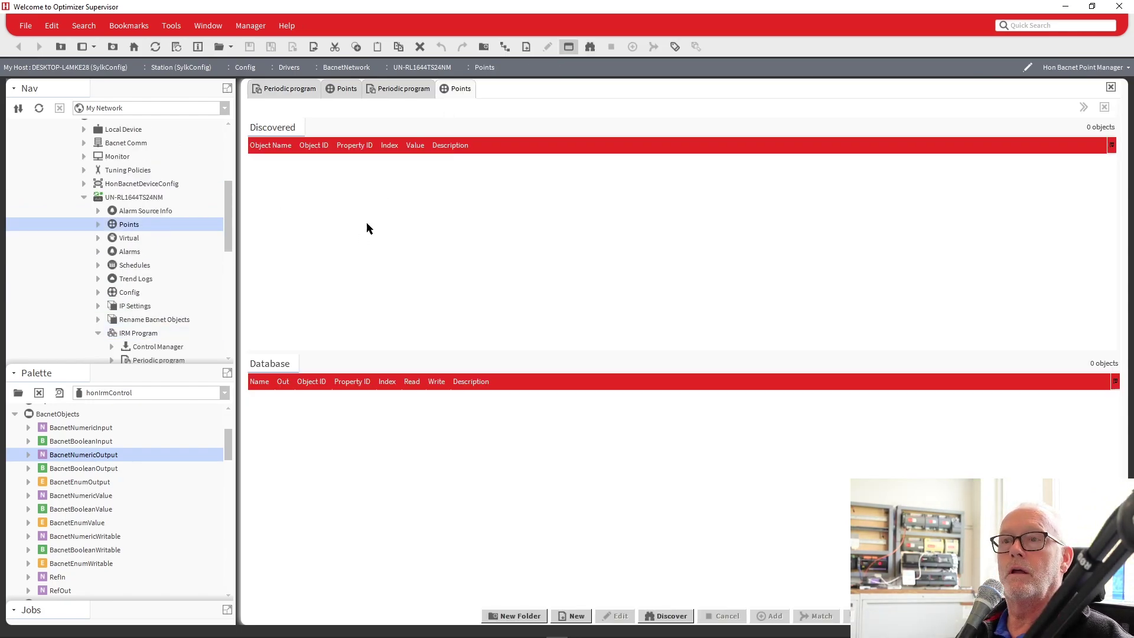
{"action": "left_click", "coordinate": [666, 616]}
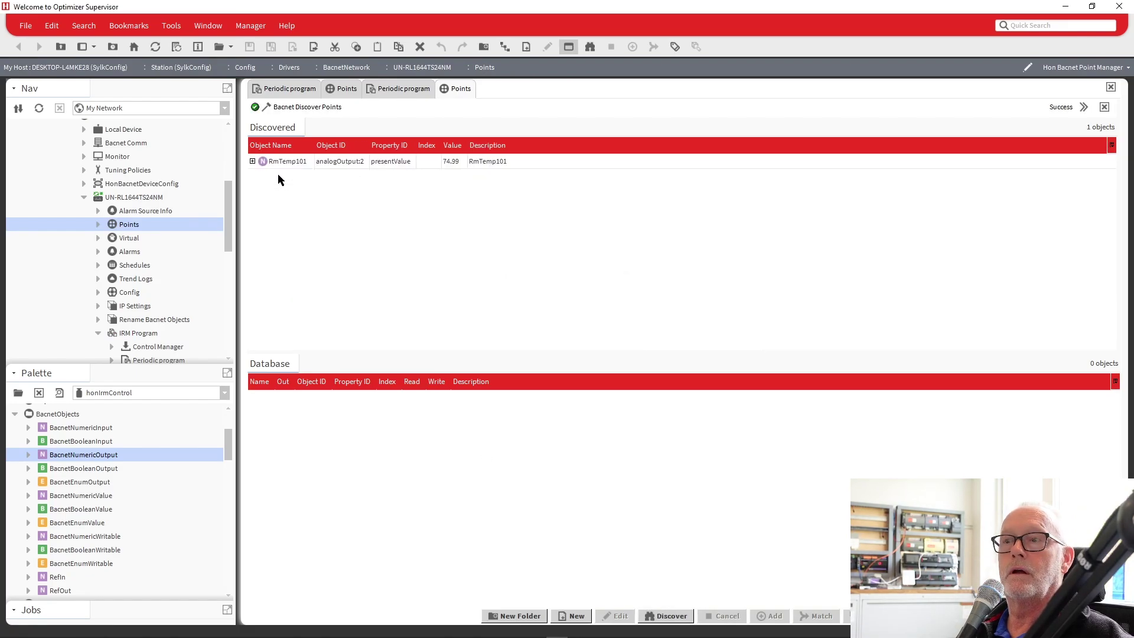
{"action": "left_click_drag", "start_coordinate": [279, 161], "coordinate": [306, 434]}
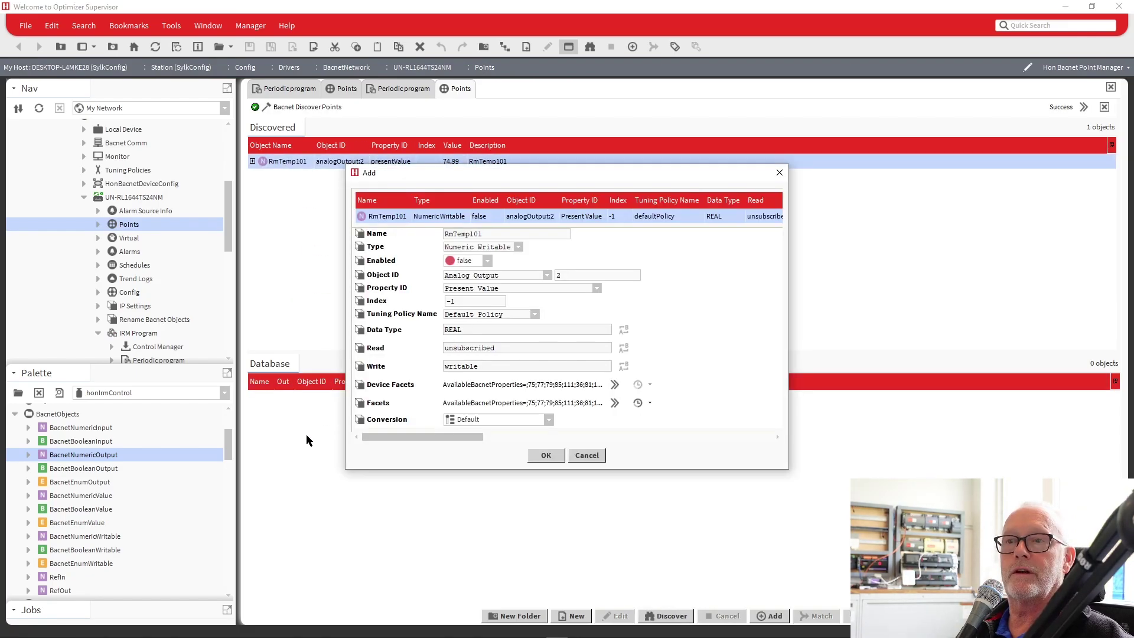
{"action": "left_click", "coordinate": [542, 455]}
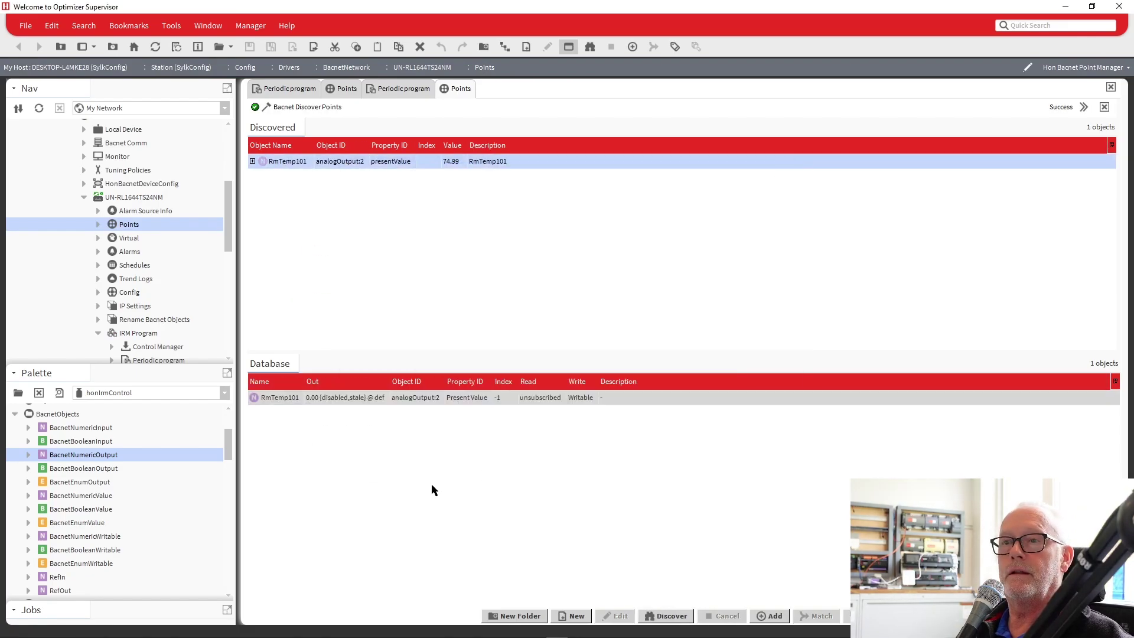
- Edit the RmTemp101 point and set Enabled to true
{"action": "double_click", "coordinate": [279, 397]}
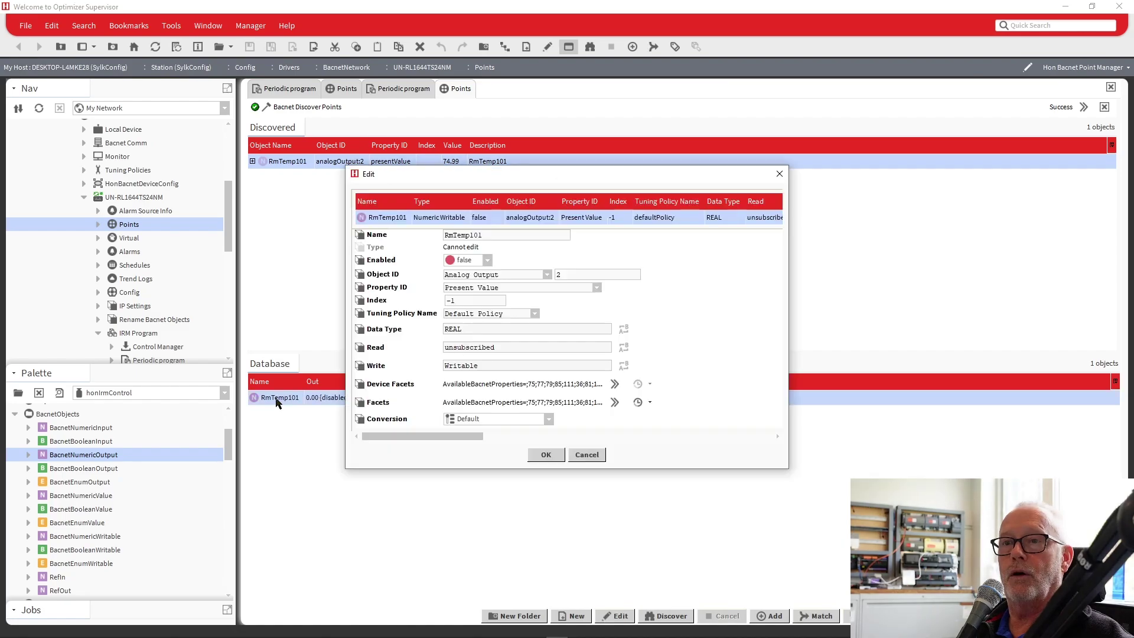
{"action": "left_click", "coordinate": [488, 261]}
{"action": "left_click", "coordinate": [471, 286]}
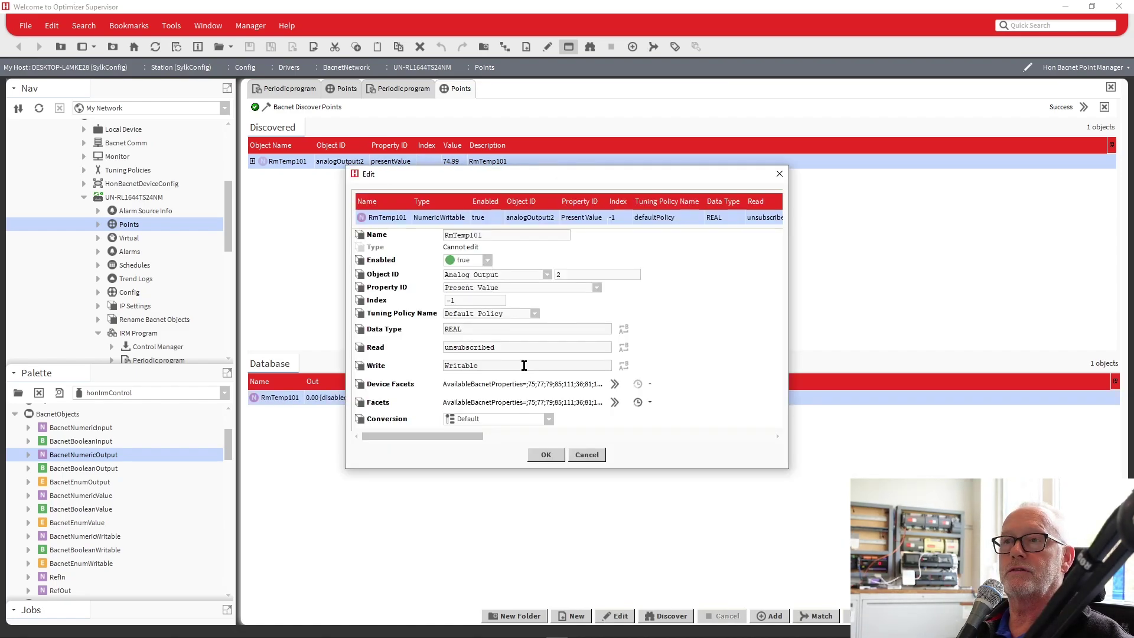
{"action": "left_click", "coordinate": [546, 454]}
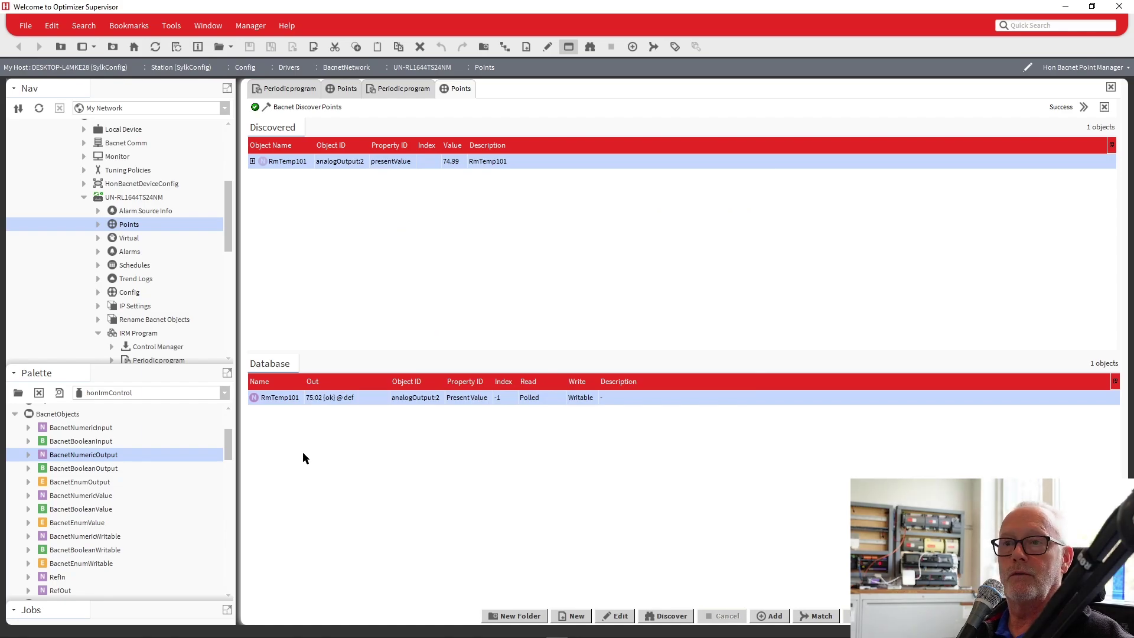
- Switch back to the Periodic program wire sheet, where RmTemp101 reads 75.01 {ok}
{"action": "left_click", "coordinate": [404, 89]}
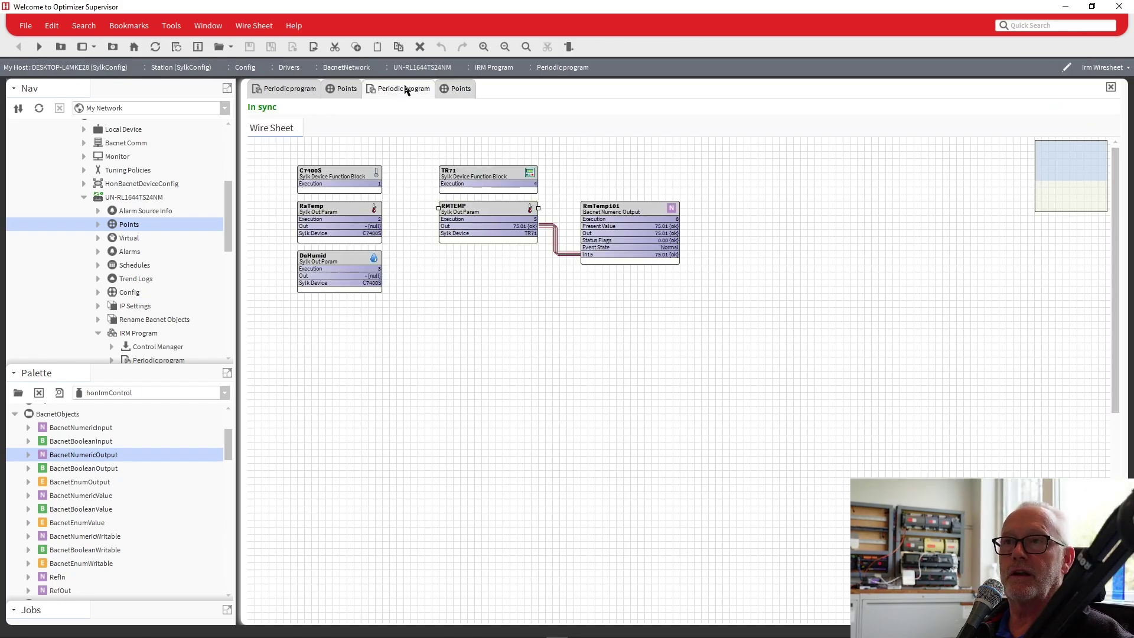